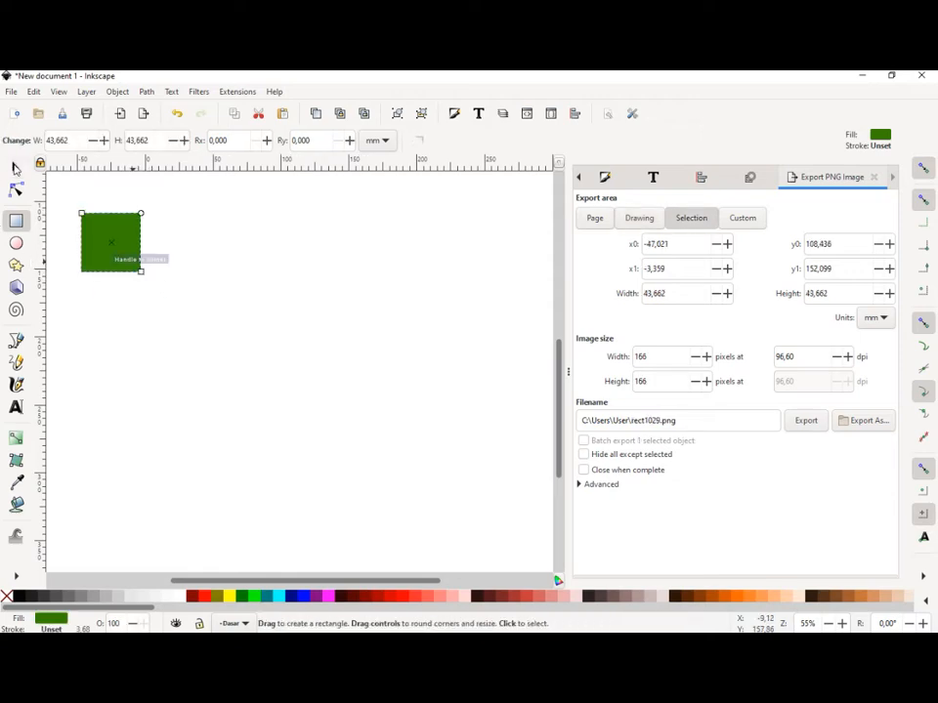
# Step: Convert the green square to a path, move it slightly inward, and scale it down to about 23 mm per side
pyautogui.press('s')
pyautogui.click(148, 91)
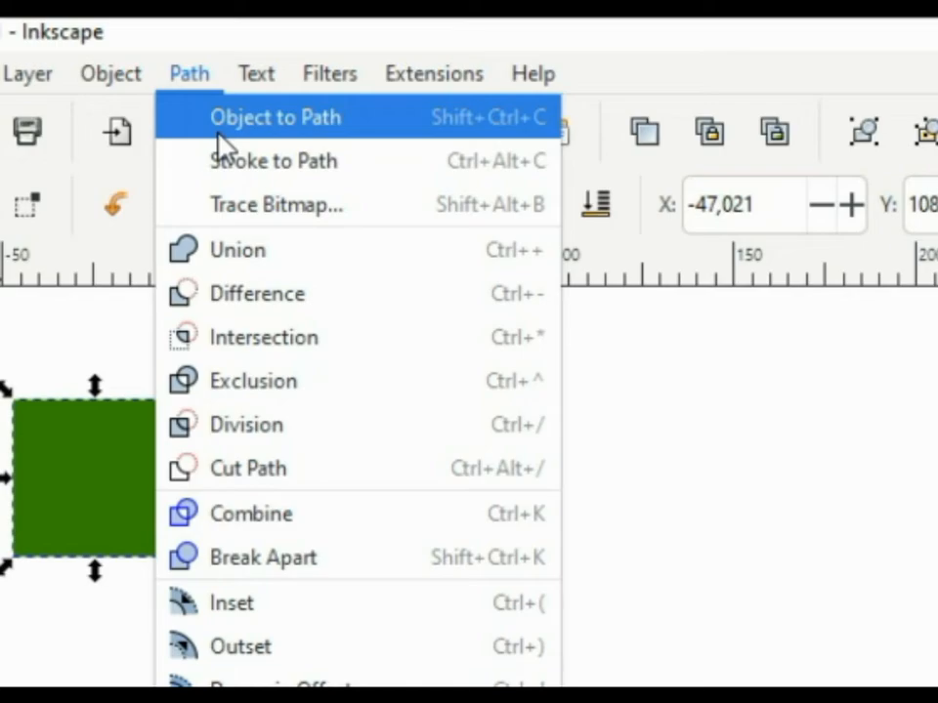
pyautogui.click(221, 133)
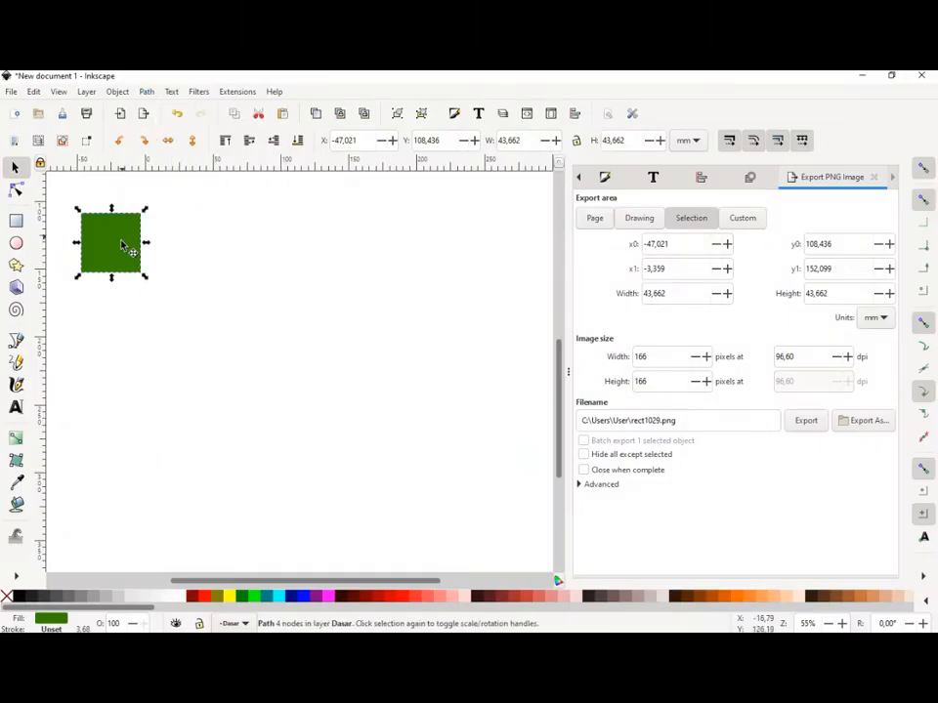
pyautogui.moveTo(121, 245); pyautogui.dragTo(148, 279)
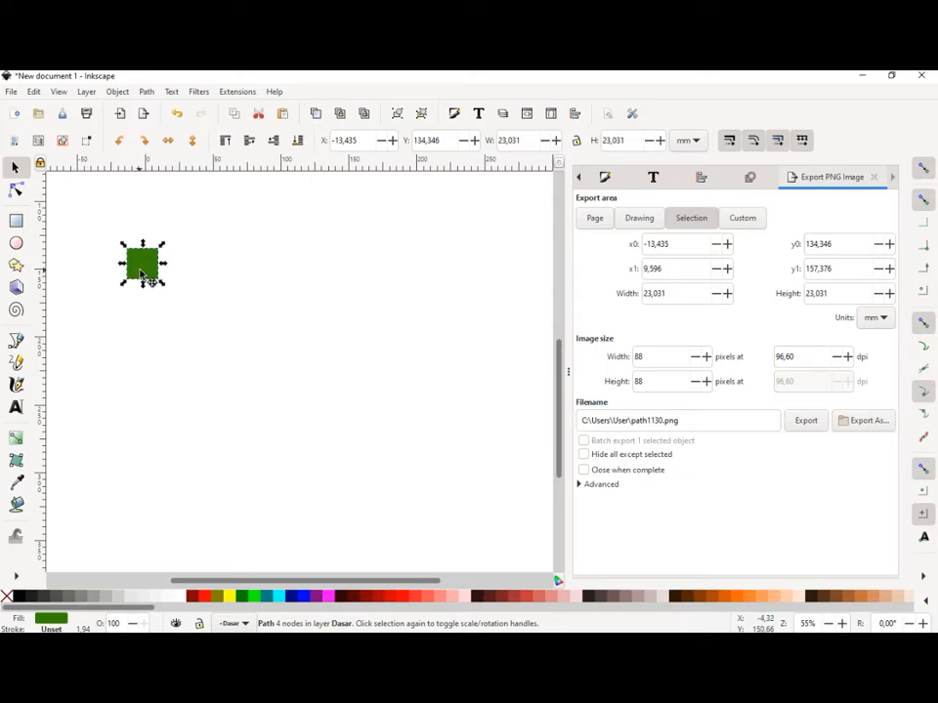
# Step: Duplicate the square directly below itself and stretch the original into a horizontal bar about 124 mm wide
pyautogui.hotkey('ctrl', 'd')
pyautogui.moveTo(143, 276); pyautogui.dragTo(145, 320)
pyautogui.click(150, 271)
pyautogui.moveTo(163, 264); pyautogui.dragTo(300, 263)
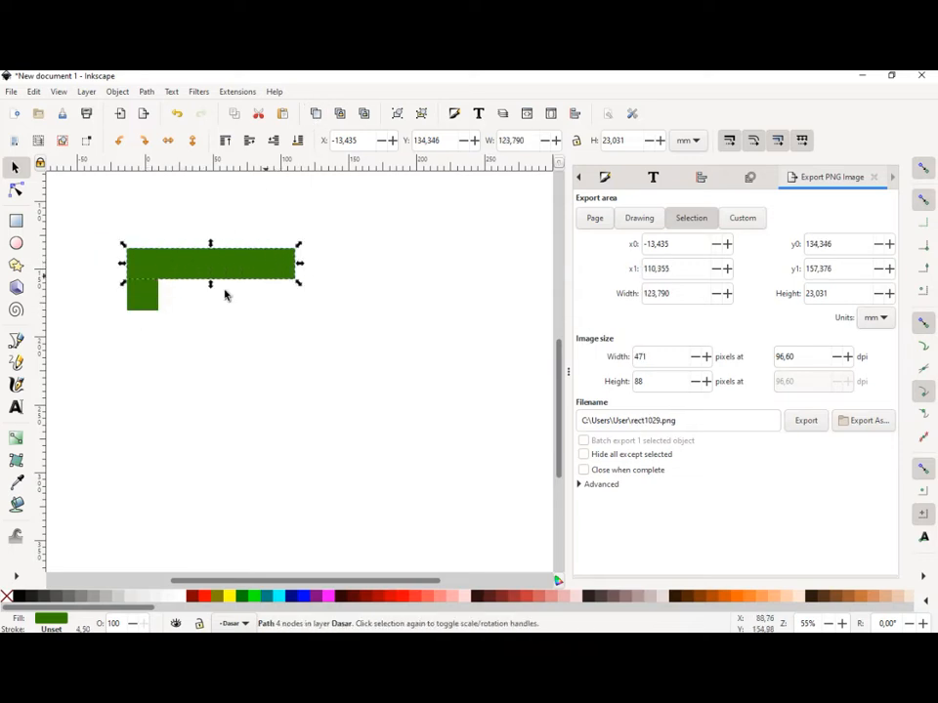
# Step: Duplicate the square downward and stretch the upper one into a second bar as wide as the first, one square-height below it
pyautogui.click(149, 302)
pyautogui.click(319, 117)
pyautogui.moveTo(149, 306); pyautogui.dragTo(143, 357)
pyautogui.moveTo(40, 277); pyautogui.dragTo(301, 282)
pyautogui.click(151, 326)
pyautogui.moveTo(163, 326); pyautogui.dragTo(295, 329)
# Step: Place copies of the small square diagonally below the left one, beside that copy, and under the second bar's right end
pyautogui.click(148, 369)
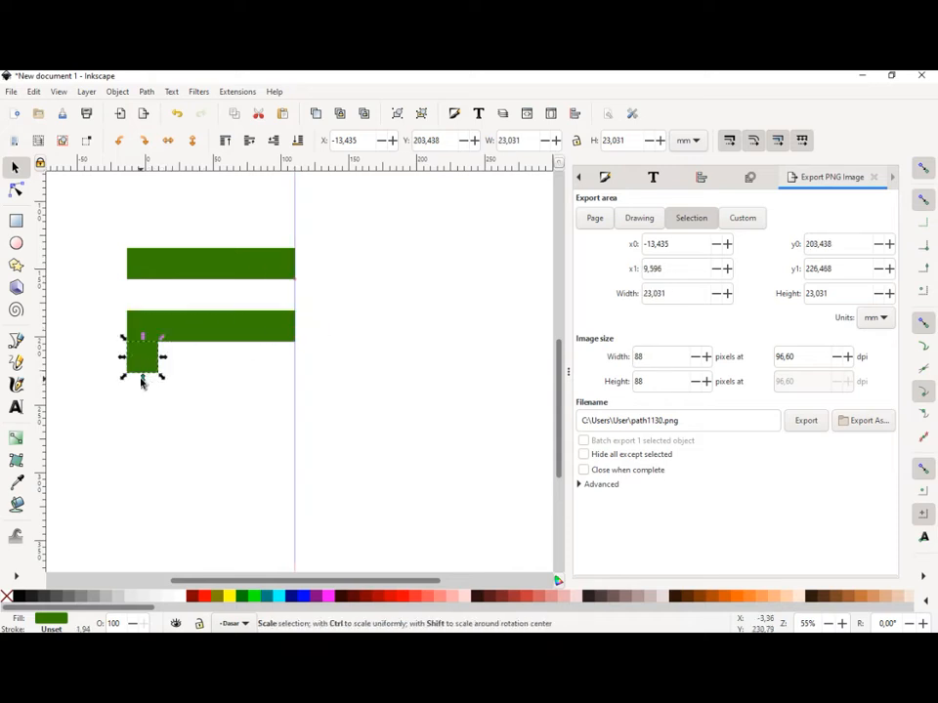
pyautogui.moveTo(164, 377); pyautogui.dragTo(178, 387)
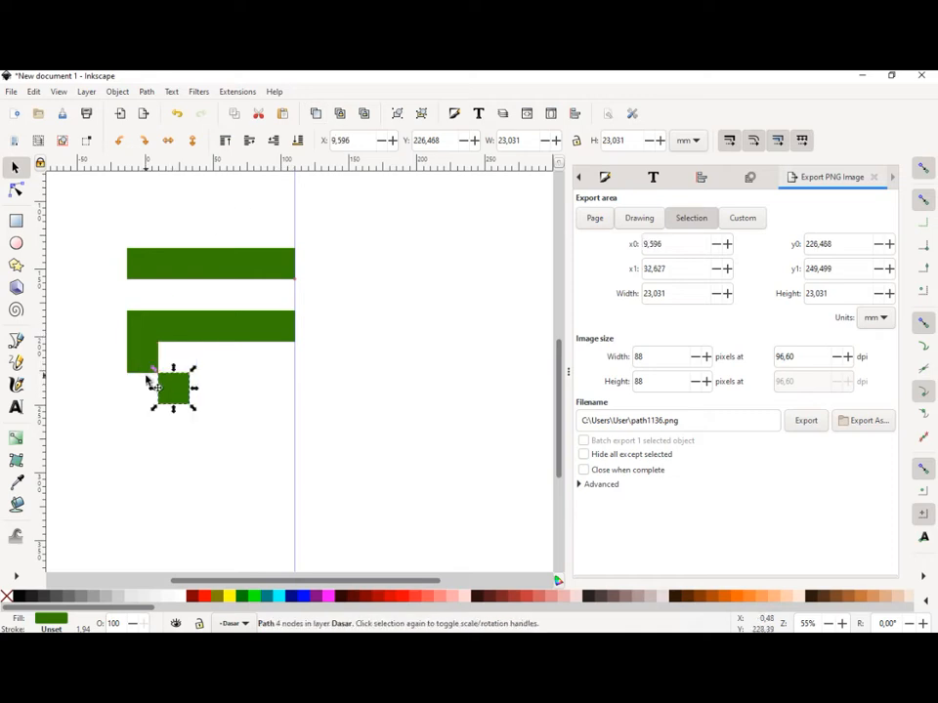
pyautogui.click(316, 114)
pyautogui.moveTo(177, 390); pyautogui.dragTo(220, 394)
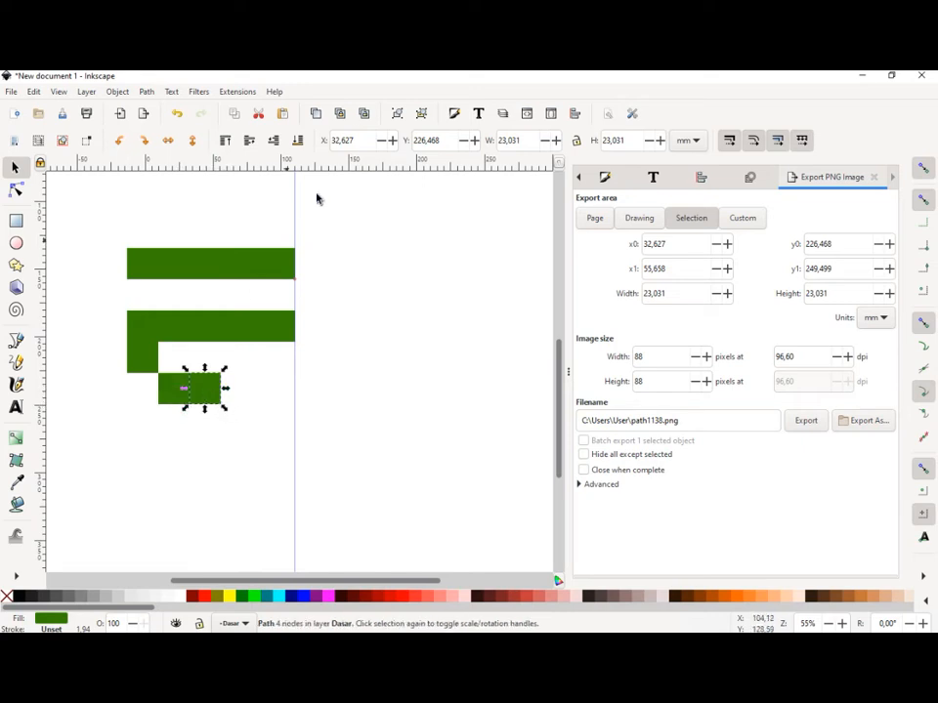
pyautogui.moveTo(205, 391); pyautogui.dragTo(278, 360)
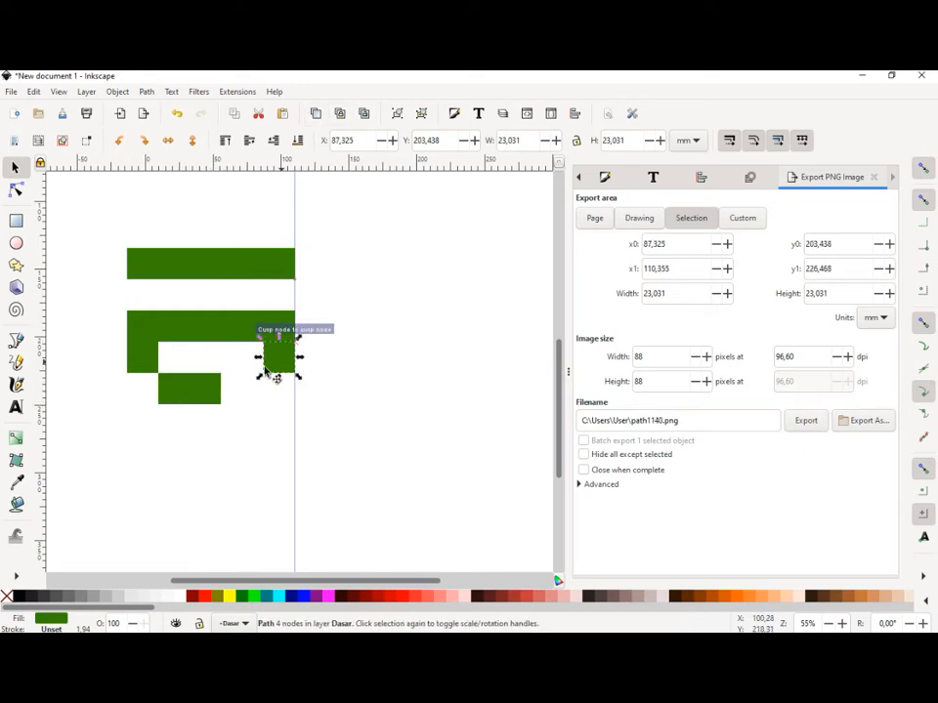
# Step: Stretch the middle square into a bar about 55 mm wide and move the adjoining spacer square beneath its right end
pyautogui.hotkey('ctrl', 'z')
pyautogui.moveTo(226, 390); pyautogui.dragTo(262, 391)
pyautogui.moveTo(183, 398); pyautogui.dragTo(247, 437)
# Step: Move the far-right square to the lower left and stretch it into a bottom bar joined to the lengthened inner upright
pyautogui.moveTo(288, 364); pyautogui.dragTo(129, 437)
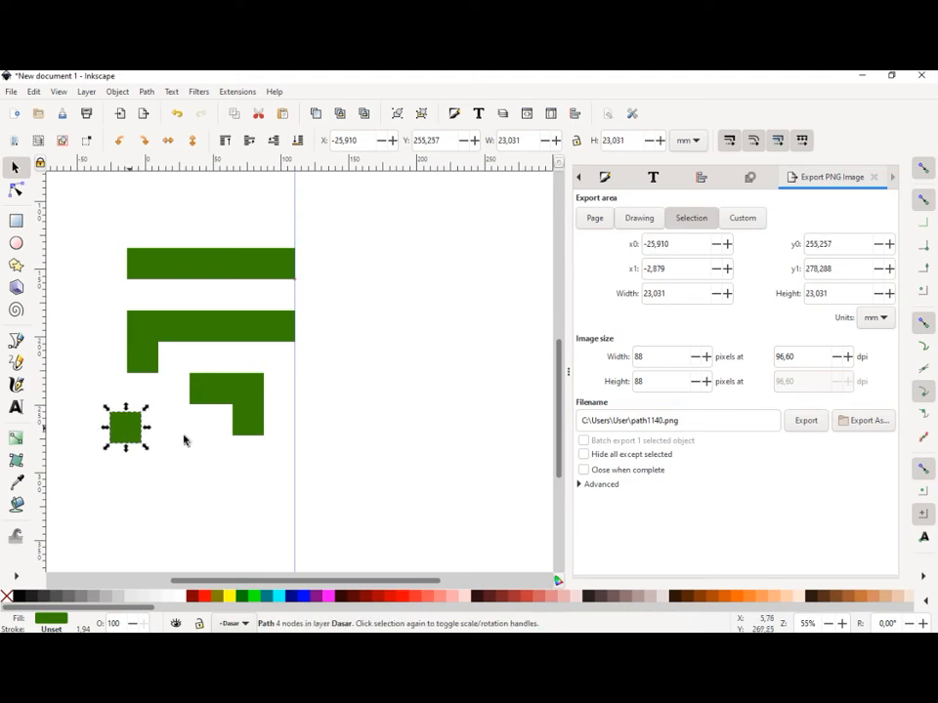
pyautogui.moveTo(141, 441)
pyautogui.mouseDown()
pyautogui.moveTo(228, 469)
pyautogui.moveTo(251, 460)
pyautogui.moveTo(234, 468)
pyautogui.moveTo(125, 450)
pyautogui.mouseUp()
pyautogui.click(248, 435)
pyautogui.click(215, 456)
# Step: Extend the left upright down to the bottom bar and align the bar's left end with it, about 78 mm wide
pyautogui.click(143, 360)
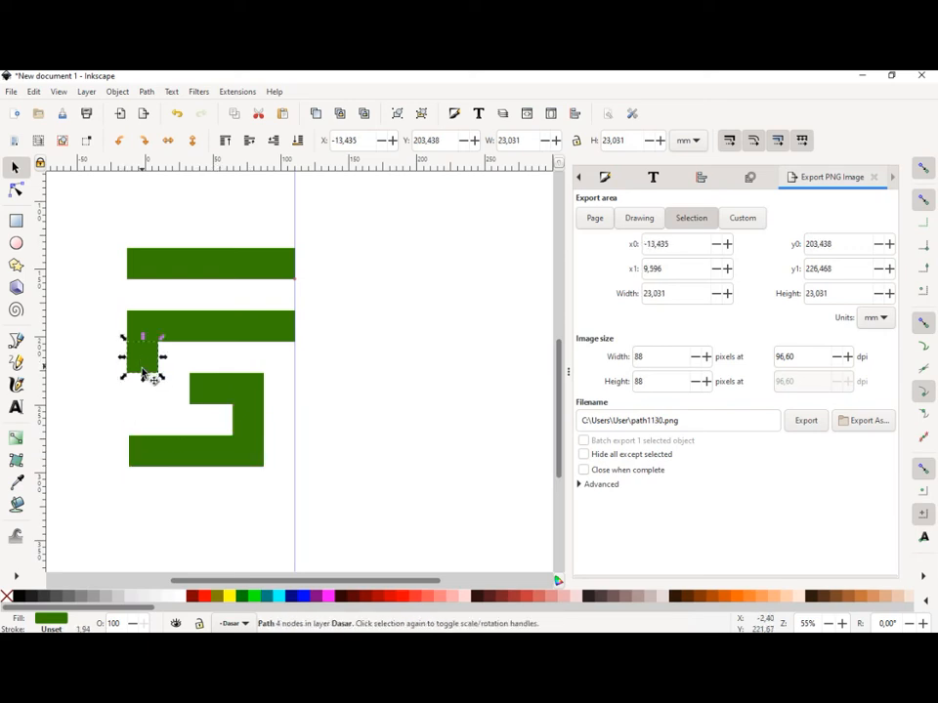
pyautogui.moveTo(142, 377); pyautogui.dragTo(162, 428)
pyautogui.click(152, 471)
pyautogui.moveTo(297, 375); pyautogui.dragTo(130, 318)
pyautogui.moveTo(125, 450); pyautogui.dragTo(124, 456)
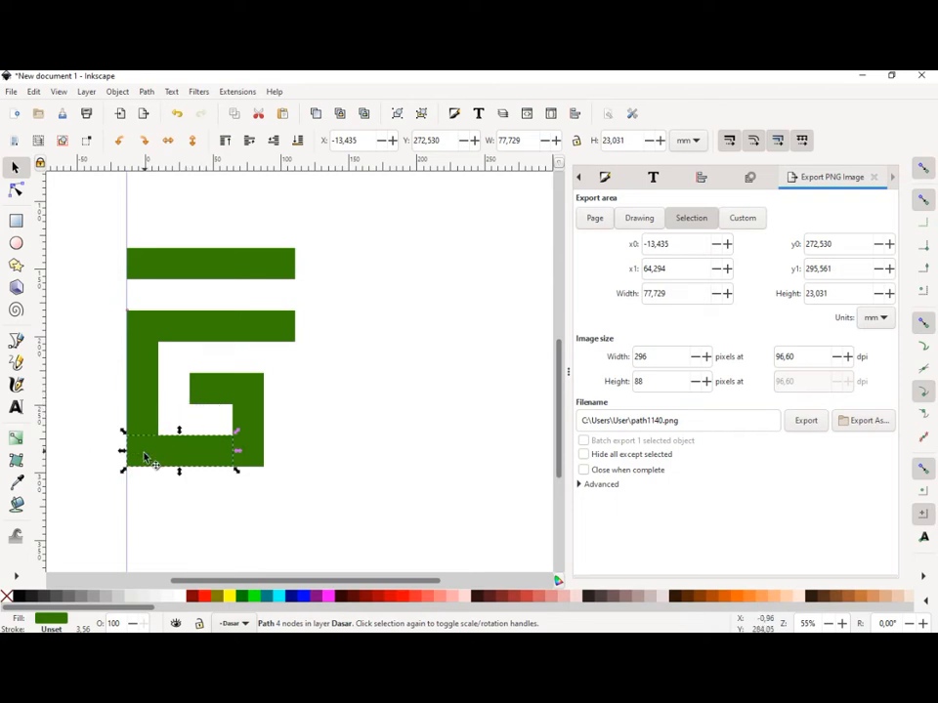
# Step: Duplicate the top bar and place the copy one bar-height below the G shape, aligned with its left edge
pyautogui.click(183, 276)
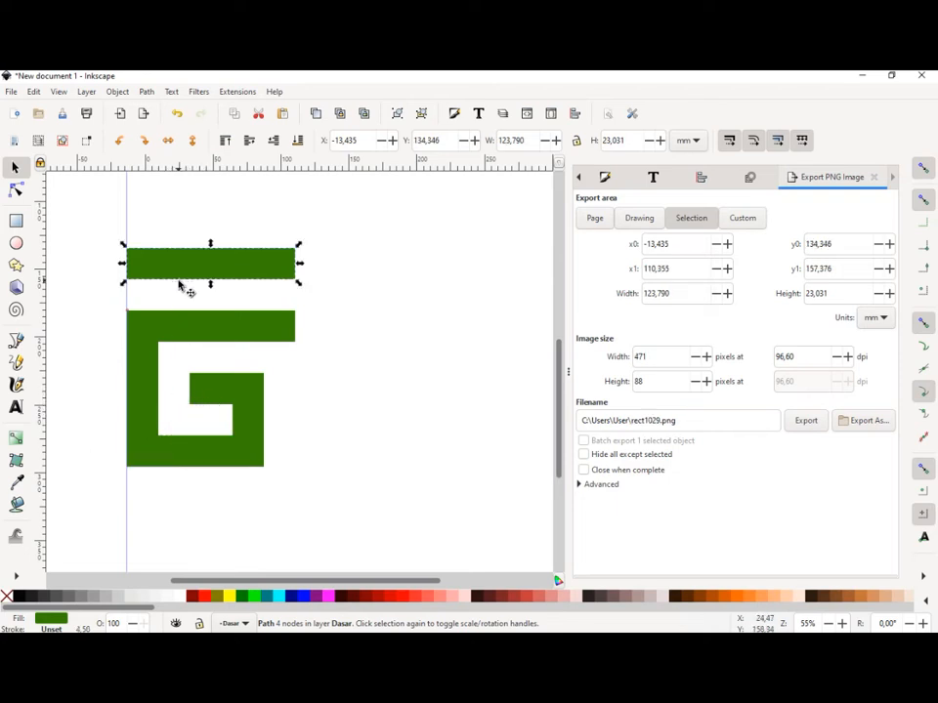
pyautogui.click(212, 399)
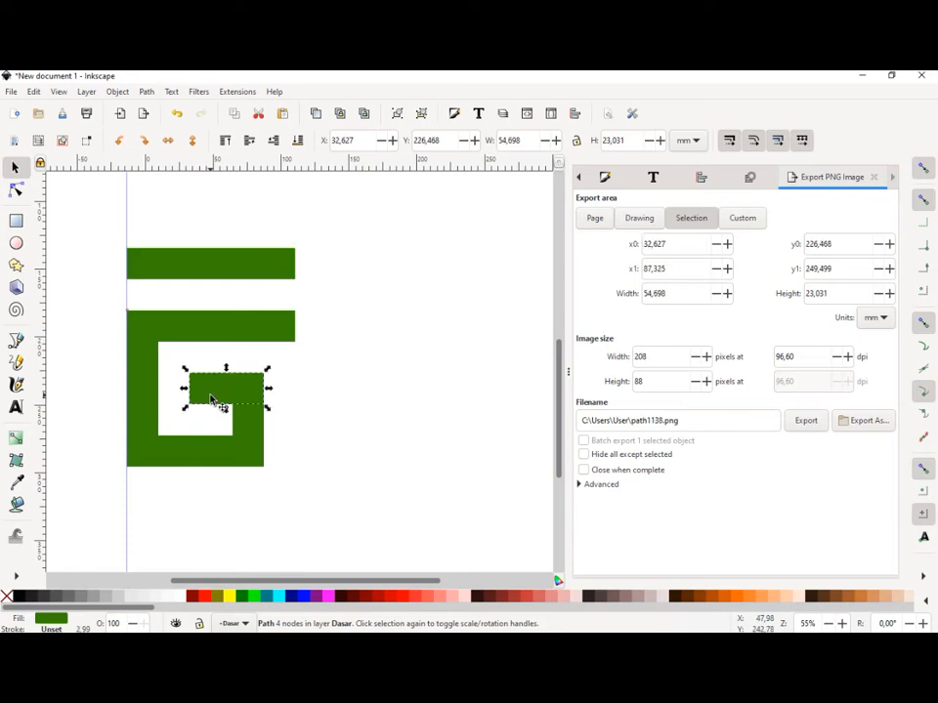
pyautogui.click(195, 271)
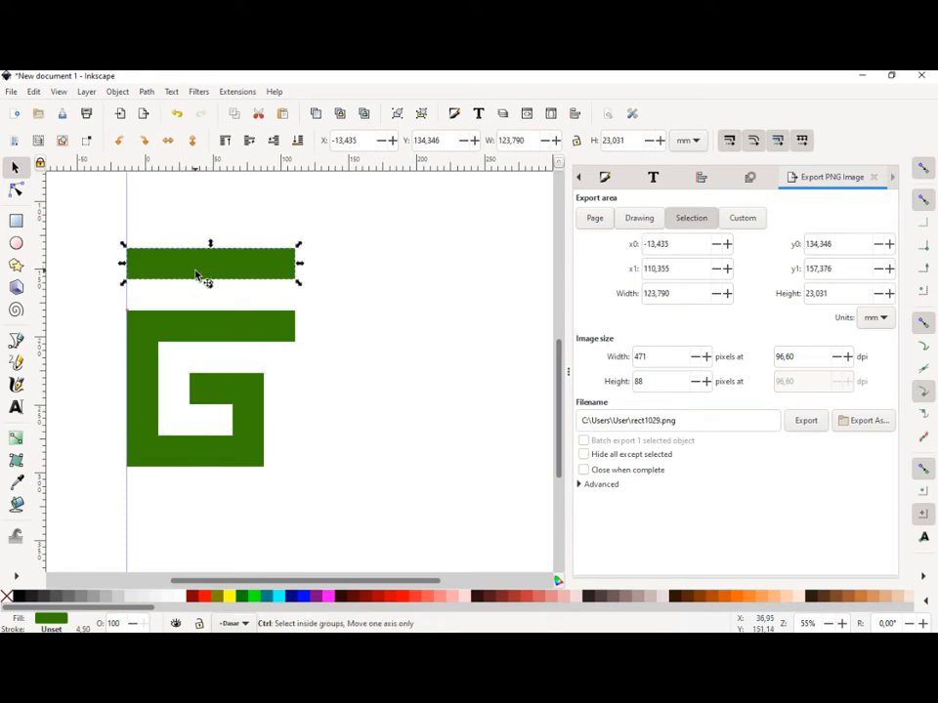
pyautogui.hotkey('ctrl', 'd')
pyautogui.moveTo(133, 278); pyautogui.dragTo(174, 502)
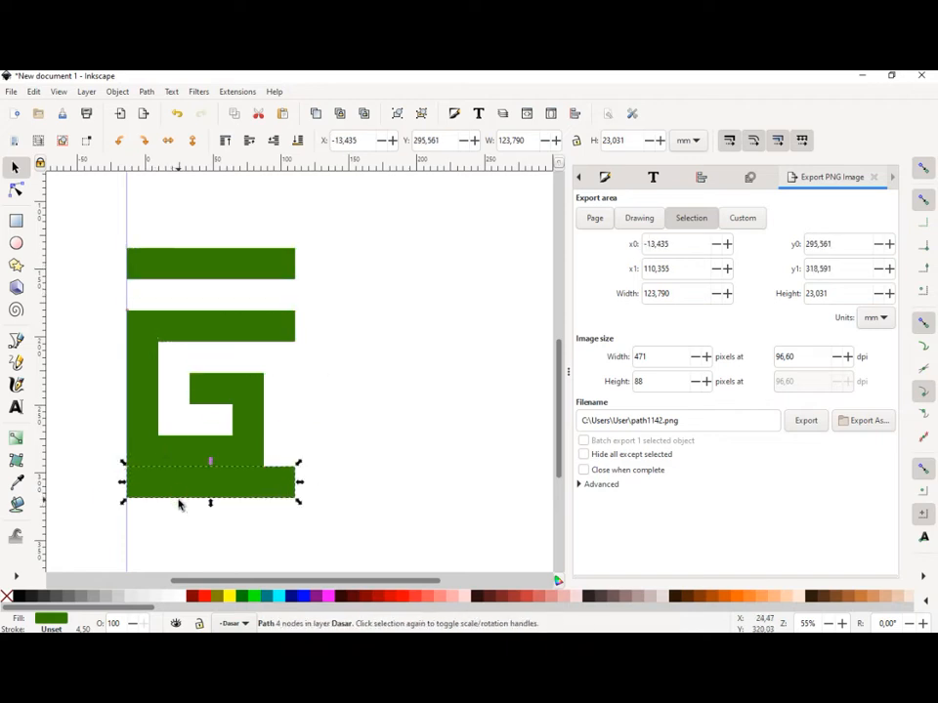
pyautogui.moveTo(223, 497); pyautogui.dragTo(224, 528)
pyautogui.press('Escape')
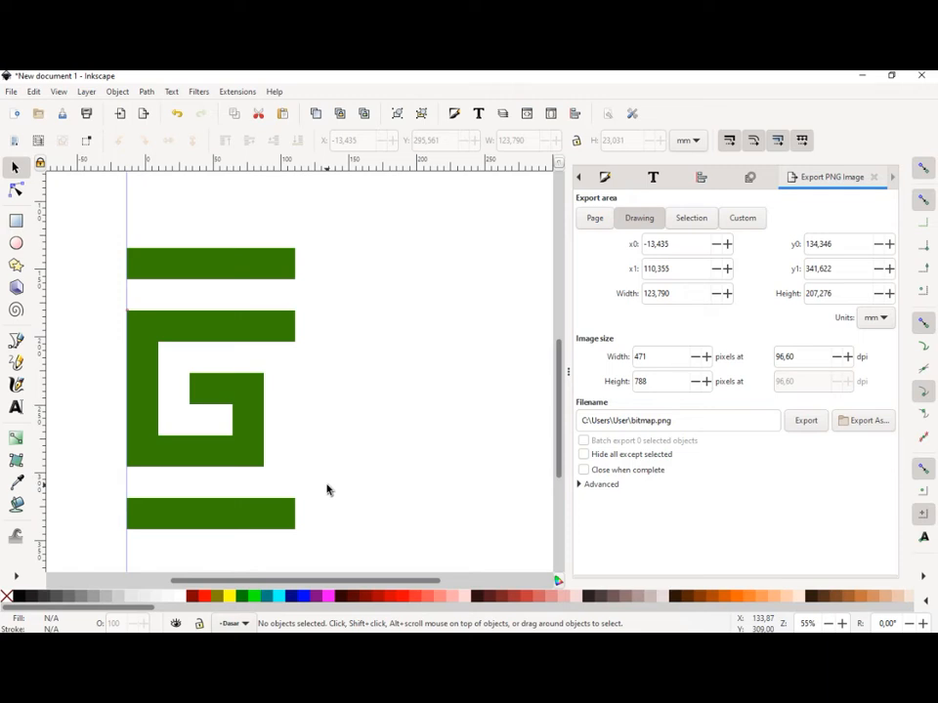
# Step: Scale all seven pieces together down to about 26 × 43 mm and merge them into one path with Union
pyautogui.moveTo(127, 217); pyautogui.dragTo(92, 165)
pyautogui.moveTo(89, 222); pyautogui.dragTo(319, 543)
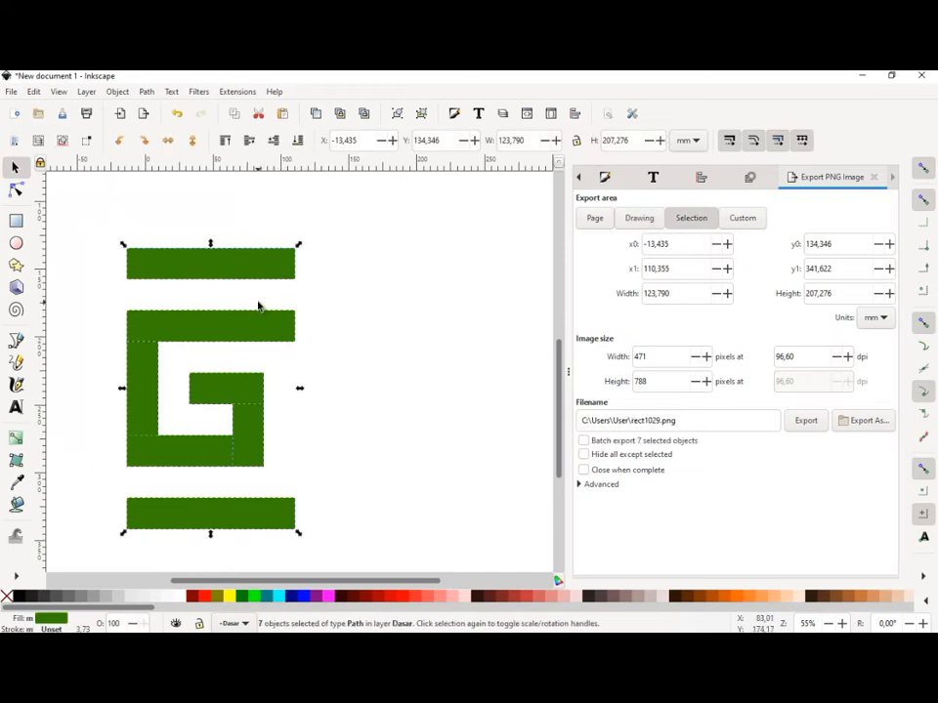
pyautogui.moveTo(299, 534); pyautogui.dragTo(164, 323)
pyautogui.click(147, 91)
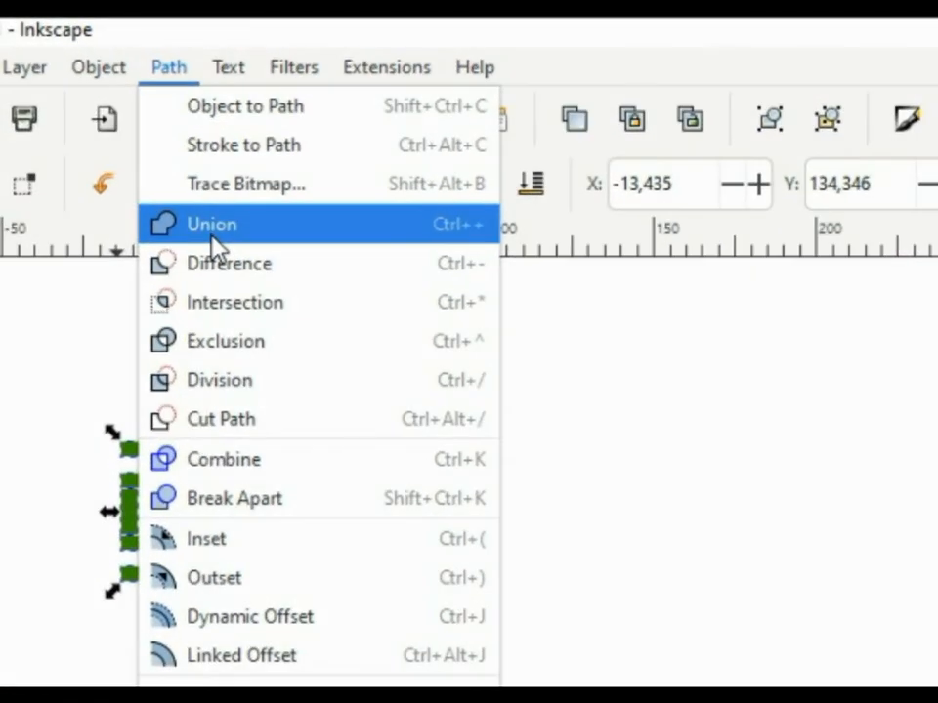
pyautogui.click(210, 237)
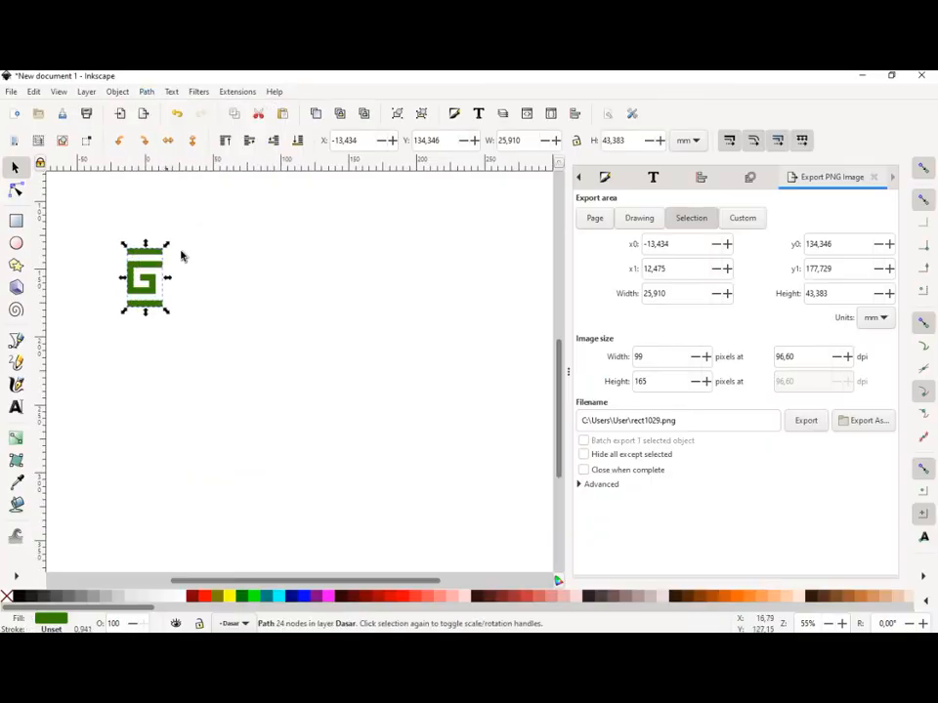
# Step: Move the merged G motif toward the upper left and scale it down to about 13.6 × 22.8 mm
pyautogui.moveTo(129, 291); pyautogui.dragTo(100, 270)
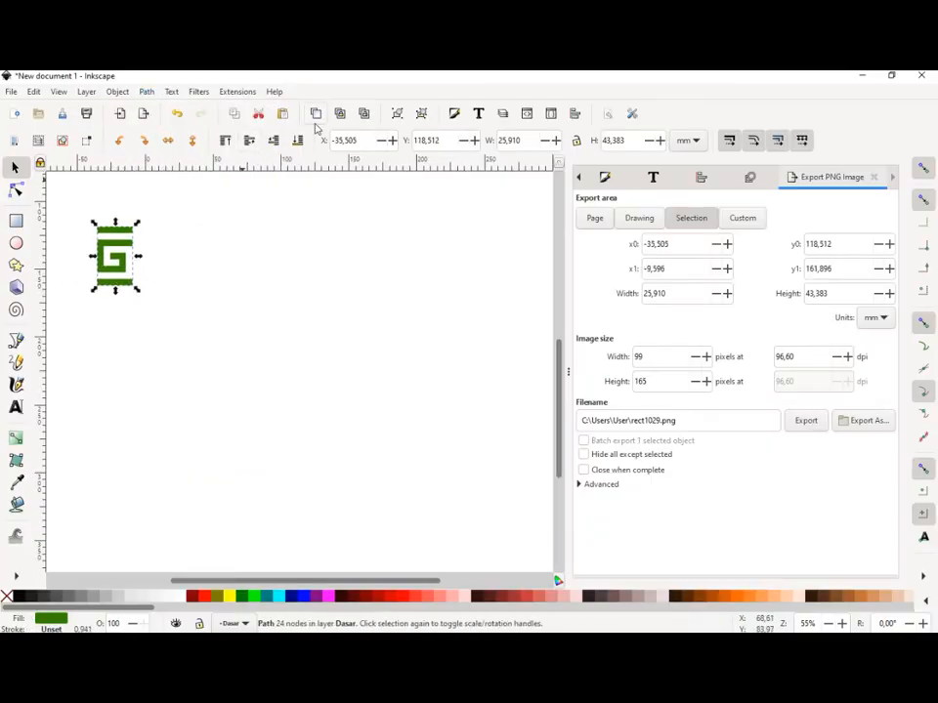
pyautogui.moveTo(138, 291); pyautogui.dragTo(123, 266)
pyautogui.click(136, 302)
pyautogui.click(108, 256)
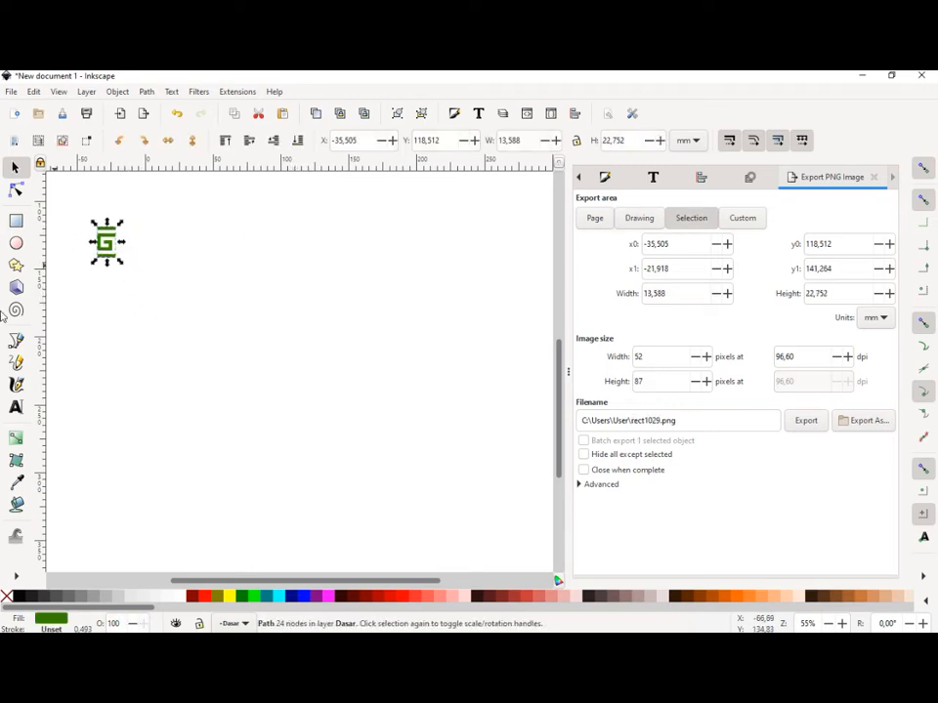
# Step: Draw a circle about 139 mm in diameter and position it to the lower right of the G motif
pyautogui.click(117, 316)
pyautogui.click(16, 242)
pyautogui.moveTo(174, 299); pyautogui.dragTo(388, 487)
pyautogui.press('s')
pyautogui.moveTo(233, 372); pyautogui.dragTo(196, 330)
# Step: Apply a Pattern Along Path effect to the circle with the pattern copies set to Repeated, stretched
pyautogui.click(102, 251)
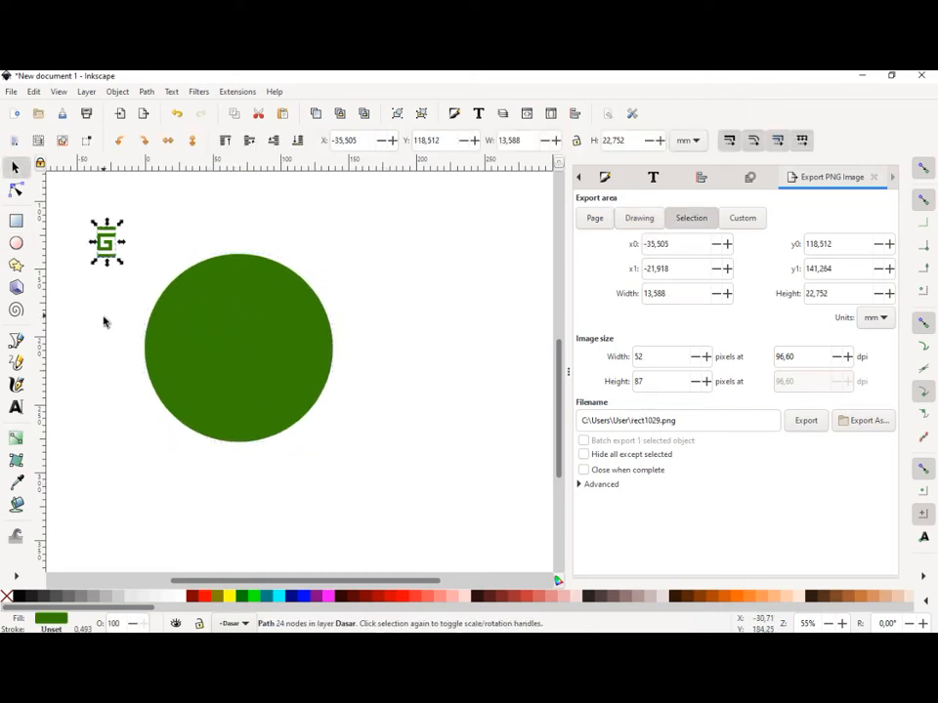
pyautogui.click(239, 353)
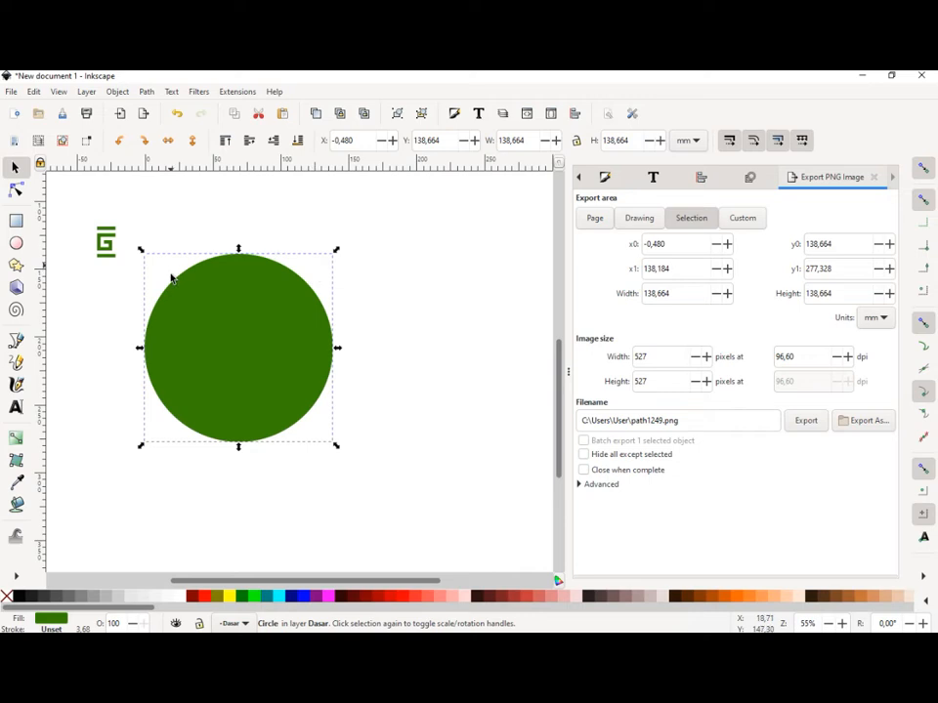
pyautogui.click(580, 180)
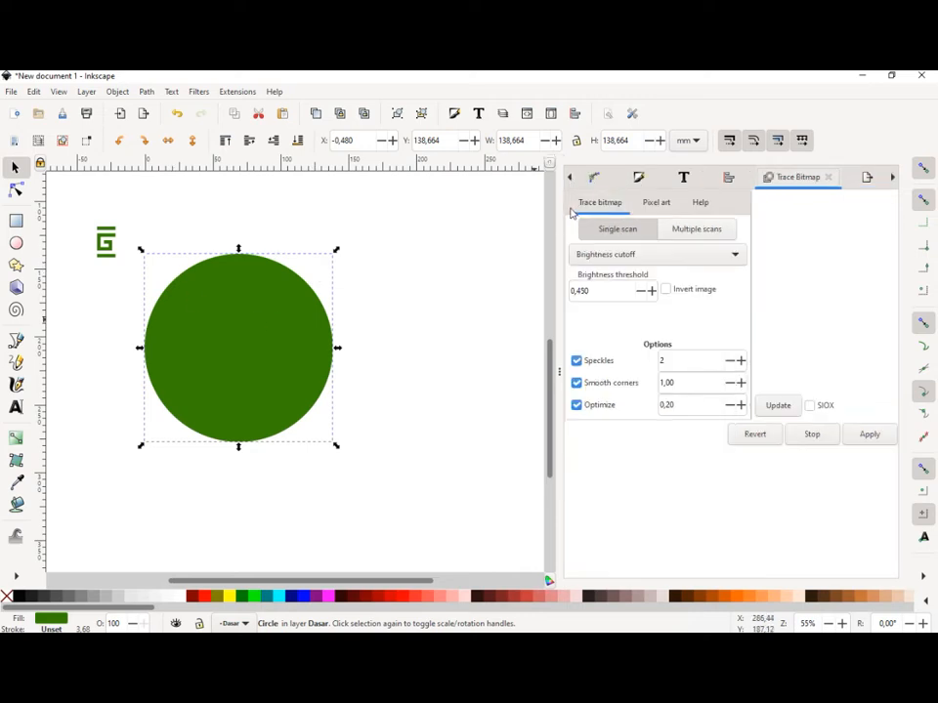
pyautogui.click(575, 180)
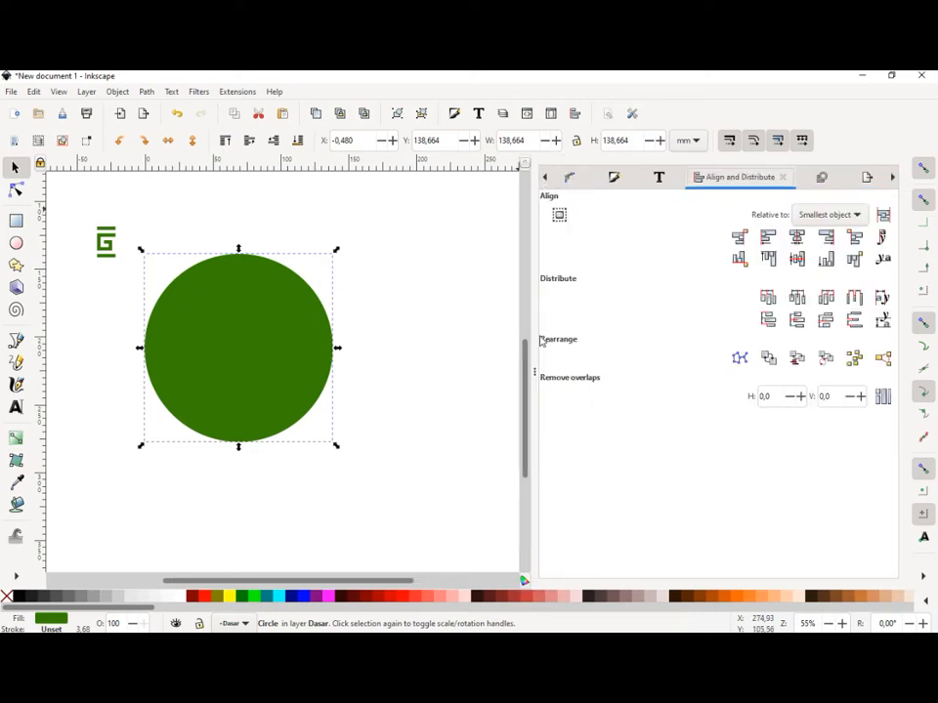
pyautogui.moveTo(536, 344); pyautogui.dragTo(748, 335)
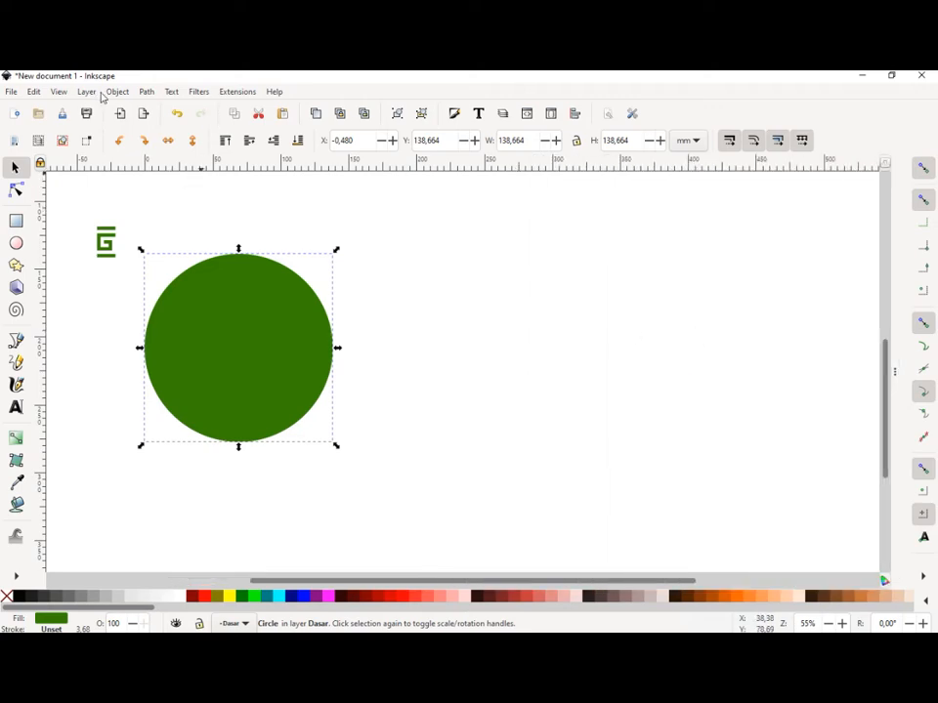
pyautogui.click(146, 92)
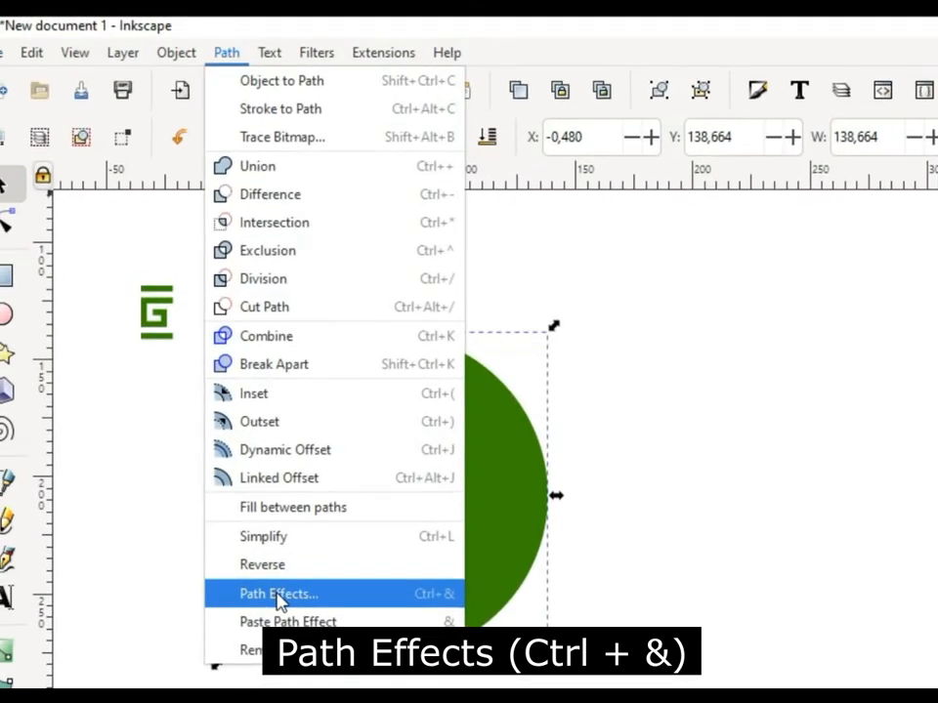
pyautogui.click(281, 598)
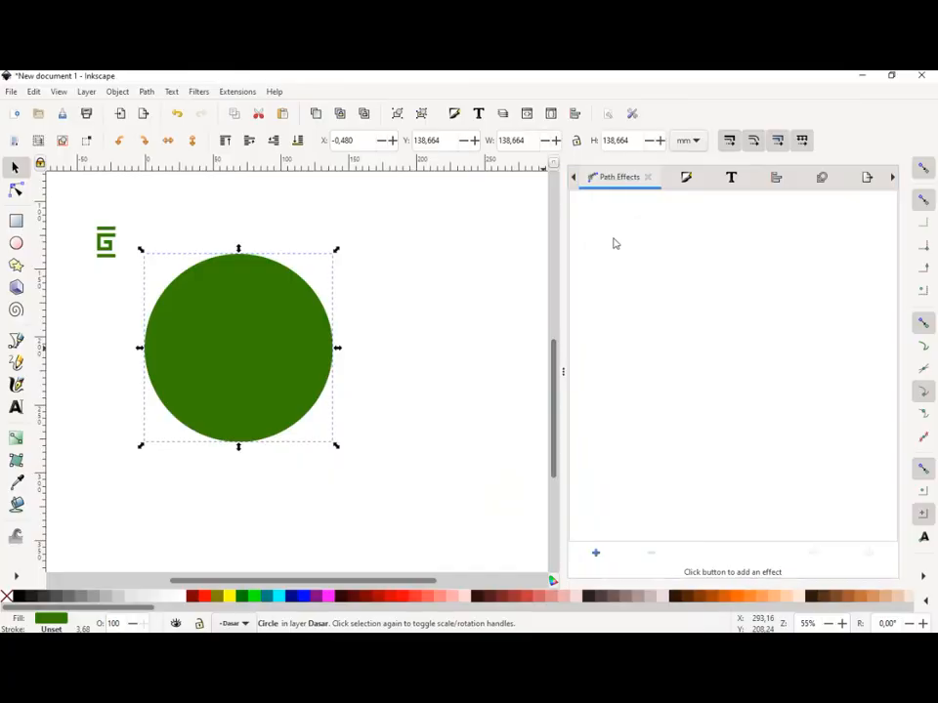
pyautogui.click(595, 555)
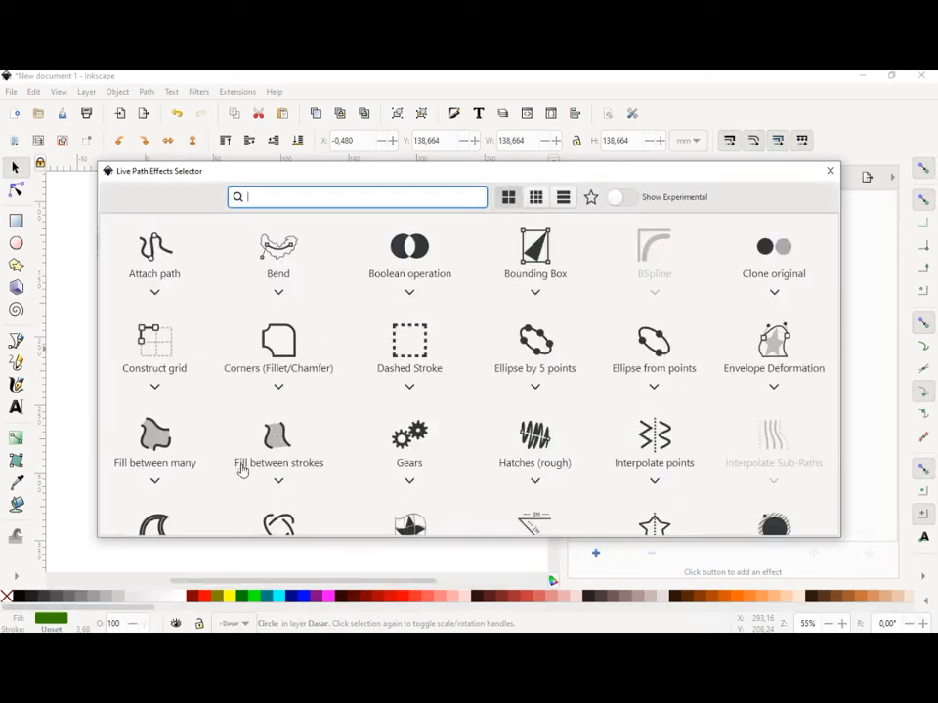
pyautogui.scroll(-3, 238, 473)
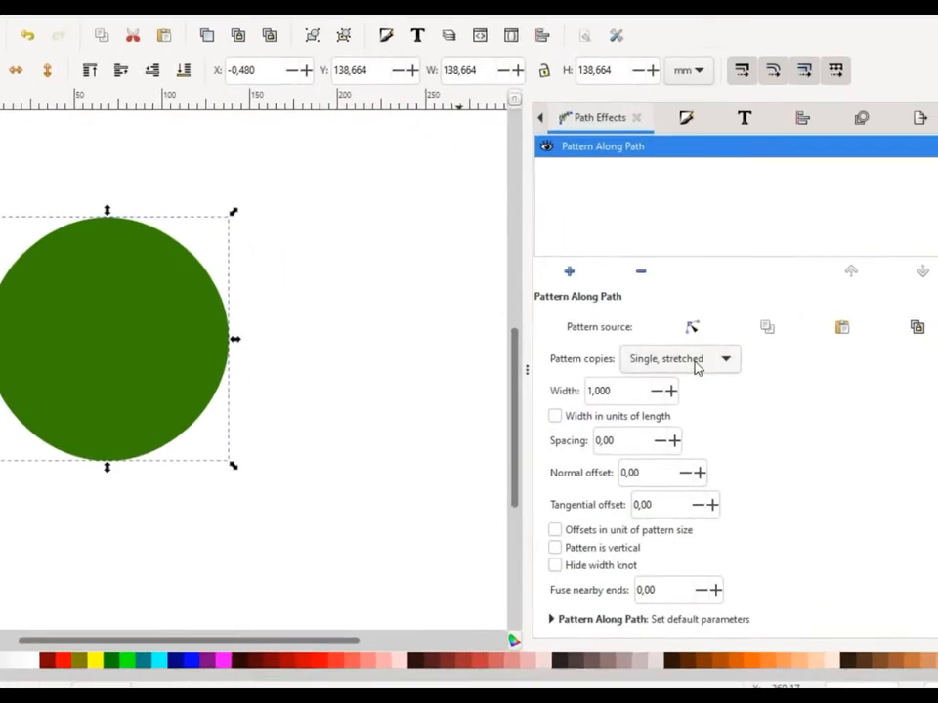
pyautogui.click(696, 362)
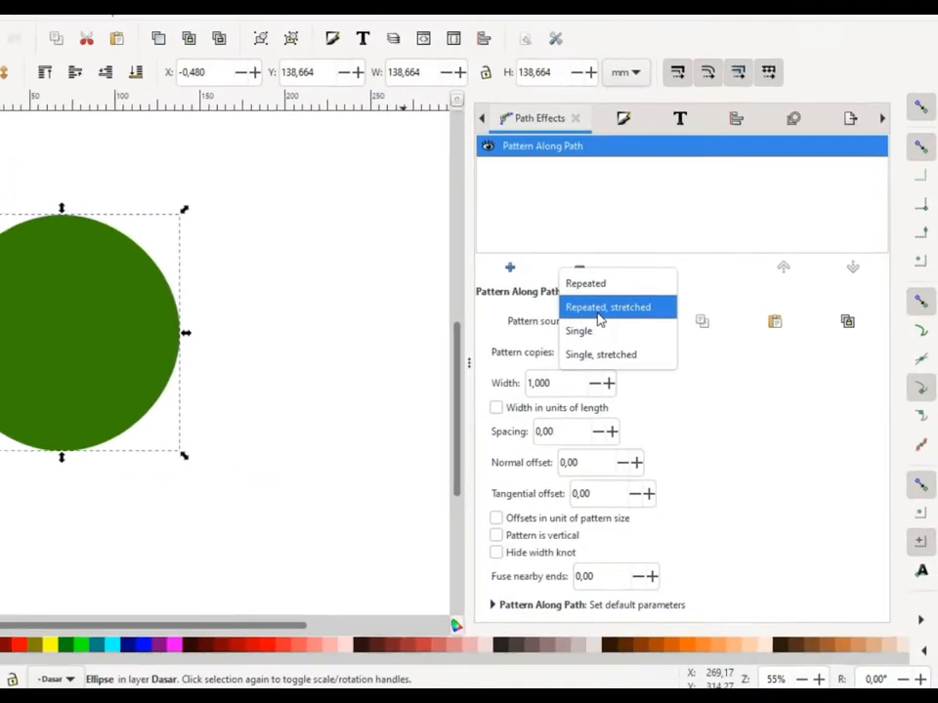
pyautogui.click(502, 272)
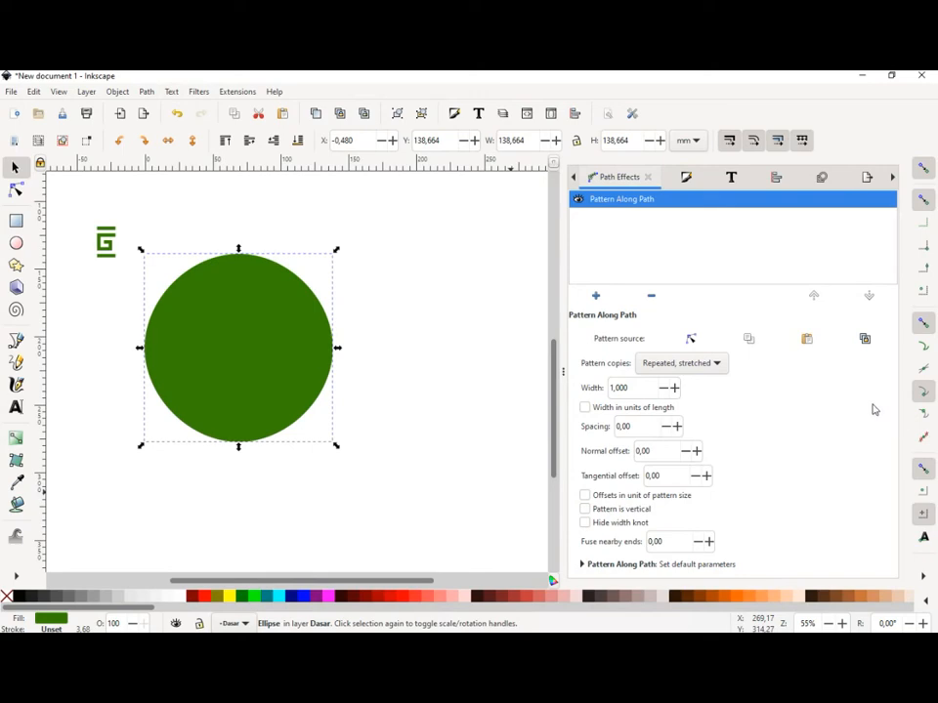
# Step: Copy the small G motif to the clipboard
pyautogui.click(183, 219)
pyautogui.click(108, 243)
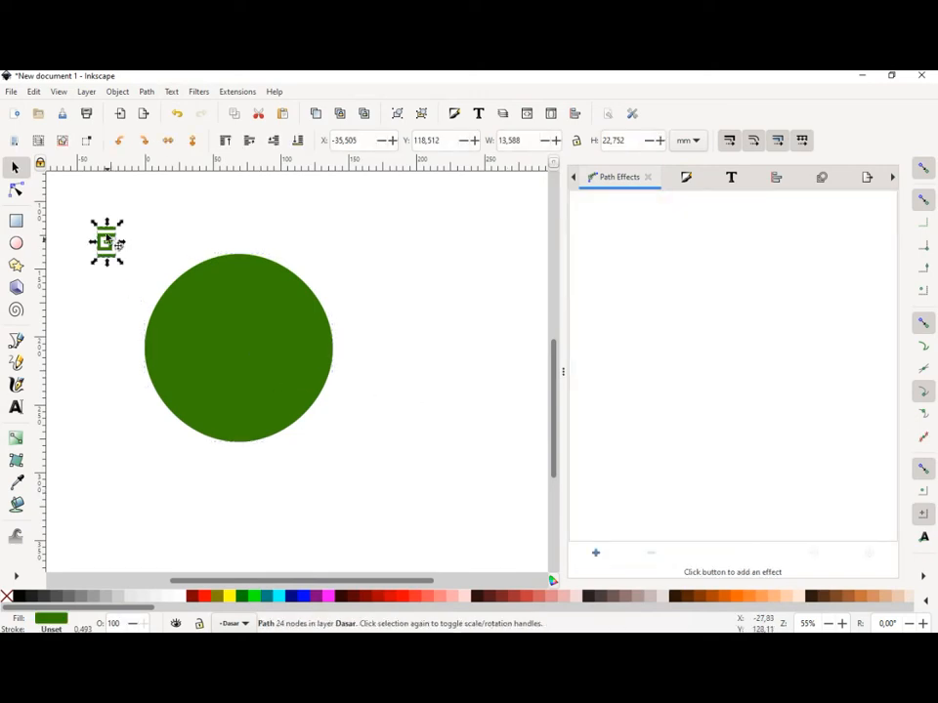
pyautogui.click(33, 90)
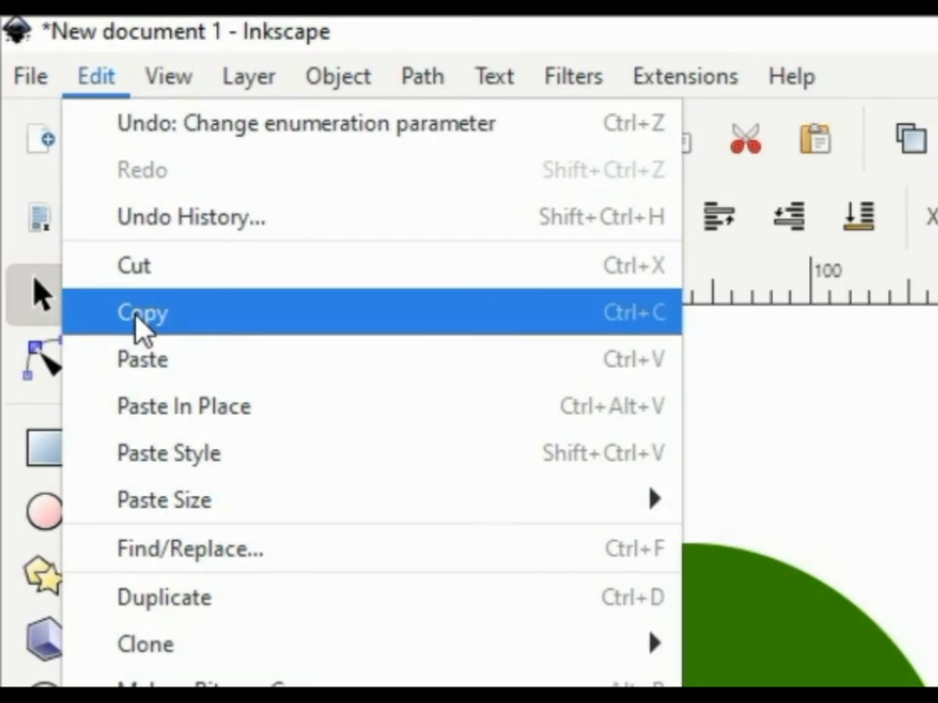
pyautogui.click(137, 317)
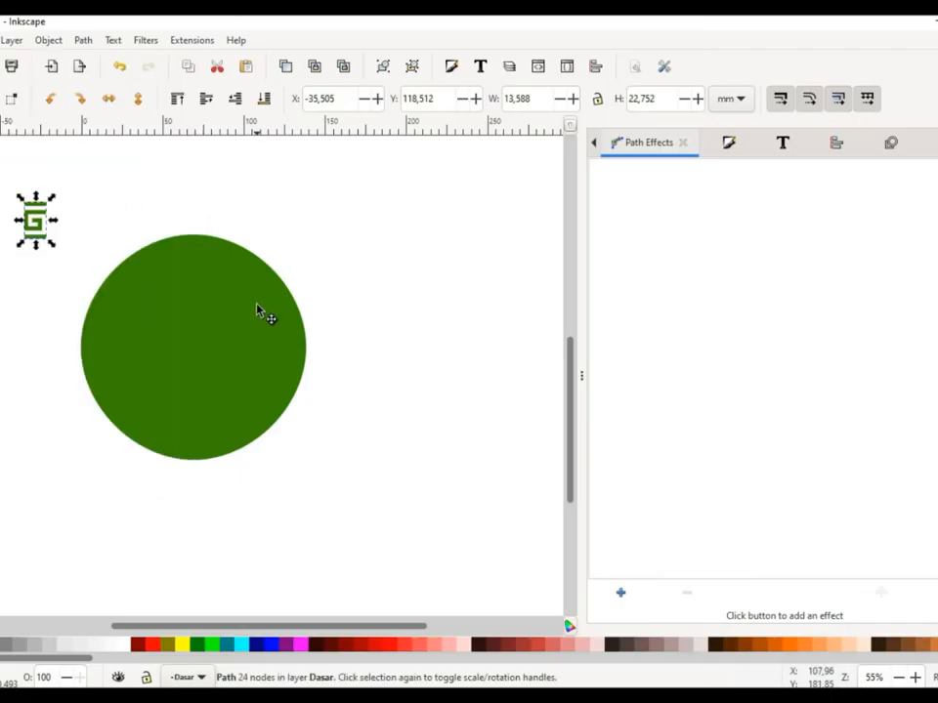
# Step: Link the copied G motif to the circle's pattern, reposition the ring up and to the right and scale it to about 152 mm
pyautogui.click(262, 310)
pyautogui.click(931, 336)
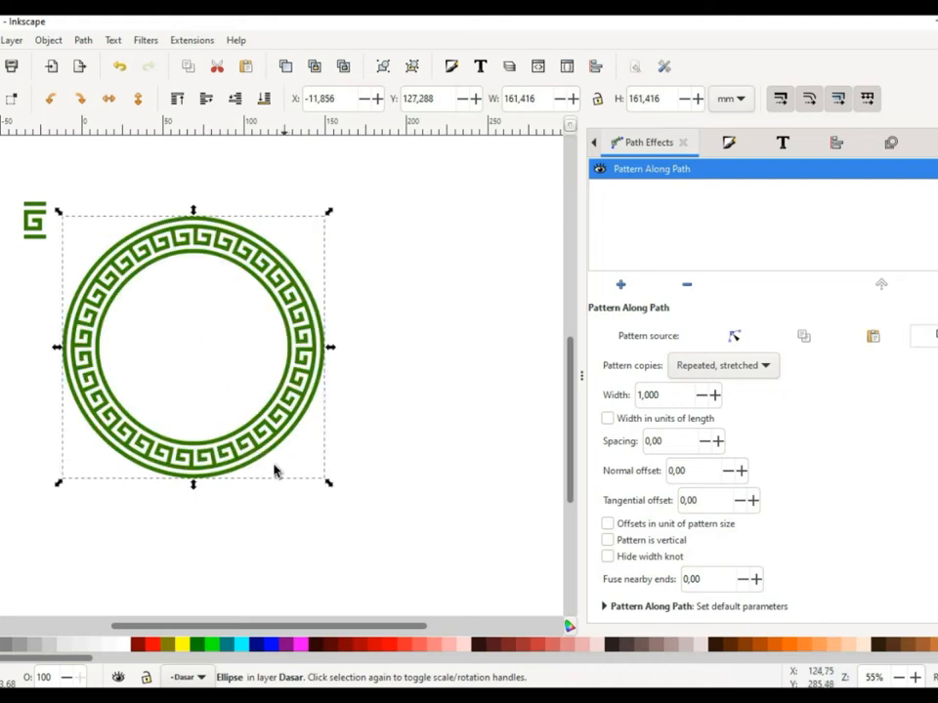
pyautogui.moveTo(287, 442); pyautogui.dragTo(328, 407)
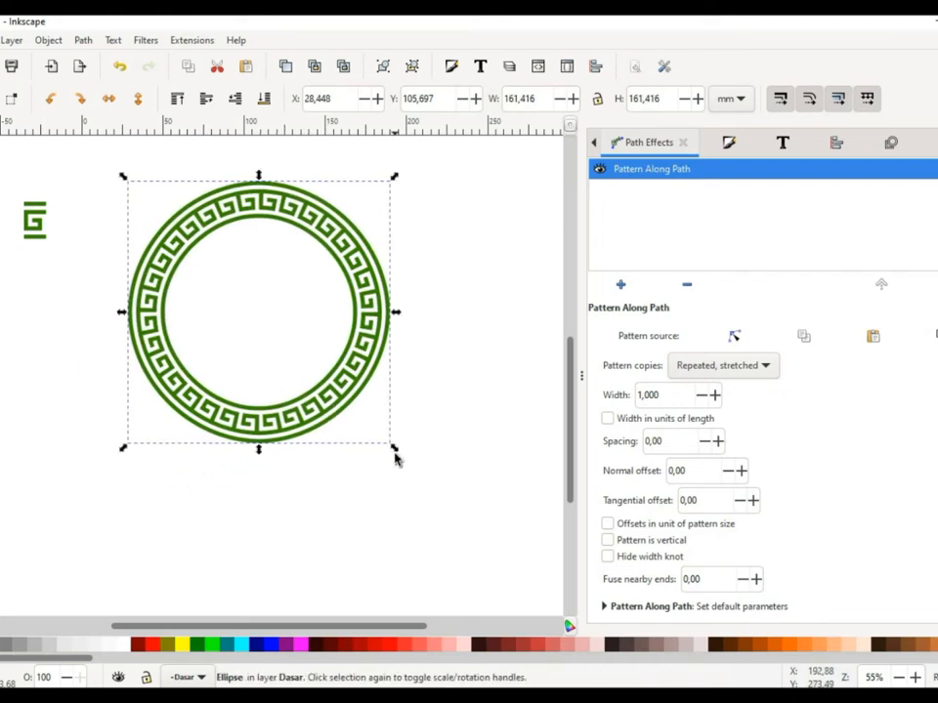
pyautogui.moveTo(393, 448); pyautogui.dragTo(377, 432)
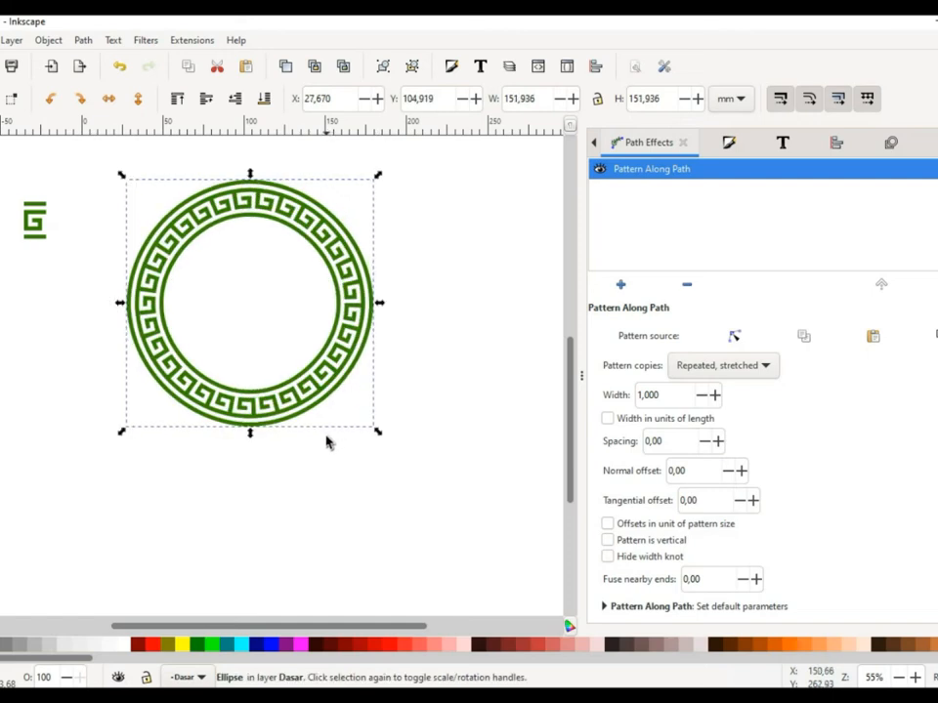
# Step: Set the ring pattern's normal offset to -1.20 and fine-tune the pattern width
pyautogui.click(674, 444)
pyautogui.click(693, 472)
pyautogui.scroll(-11, 693, 472)
pyautogui.scroll(-6, 693, 476)
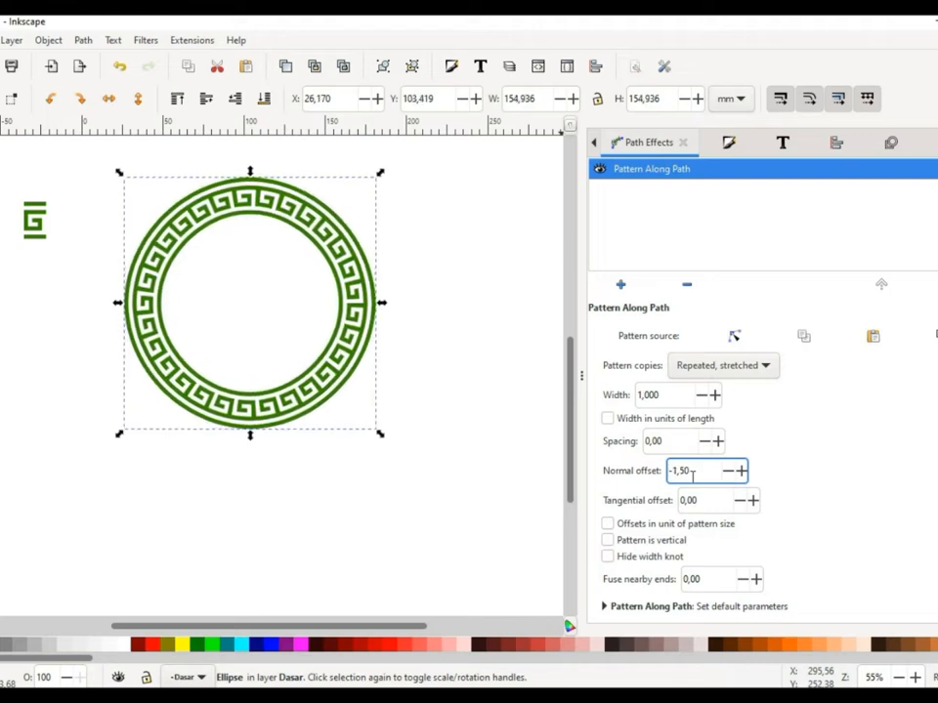
pyautogui.scroll(8, 692, 476)
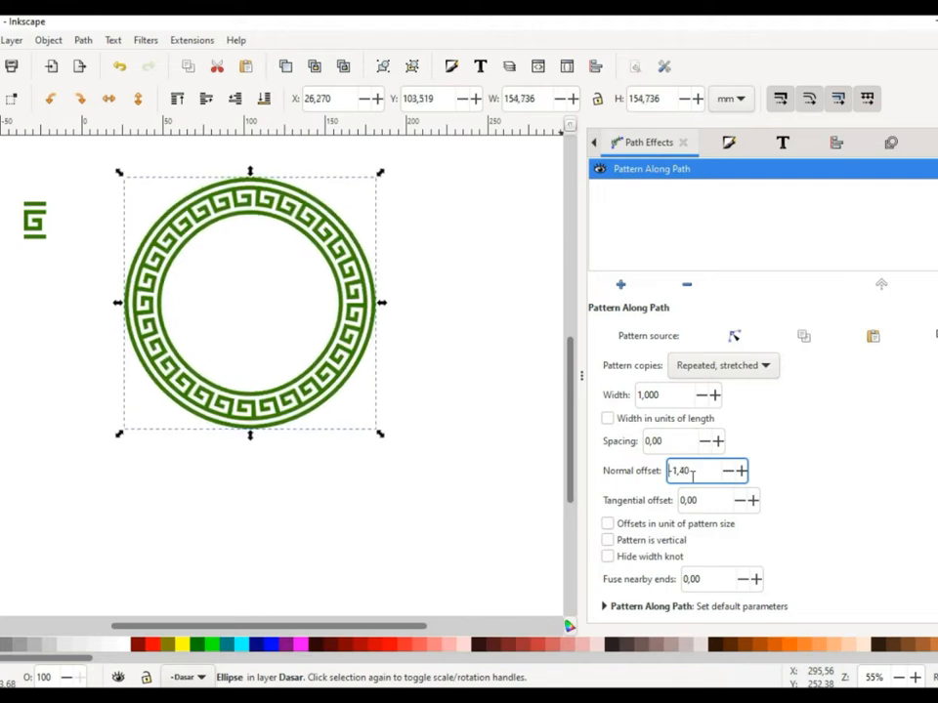
pyautogui.scroll(-3, 692, 476)
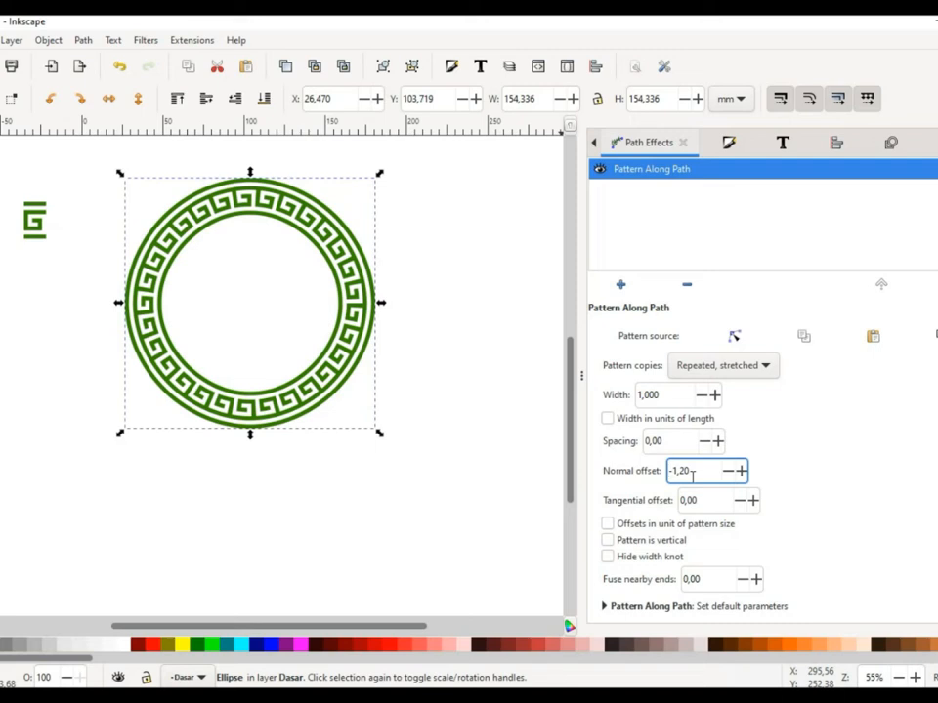
pyautogui.click(668, 393)
pyautogui.scroll(-4, 670, 395)
pyautogui.scroll(2, 669, 395)
pyautogui.scroll(1, 669, 395)
pyautogui.click(531, 403)
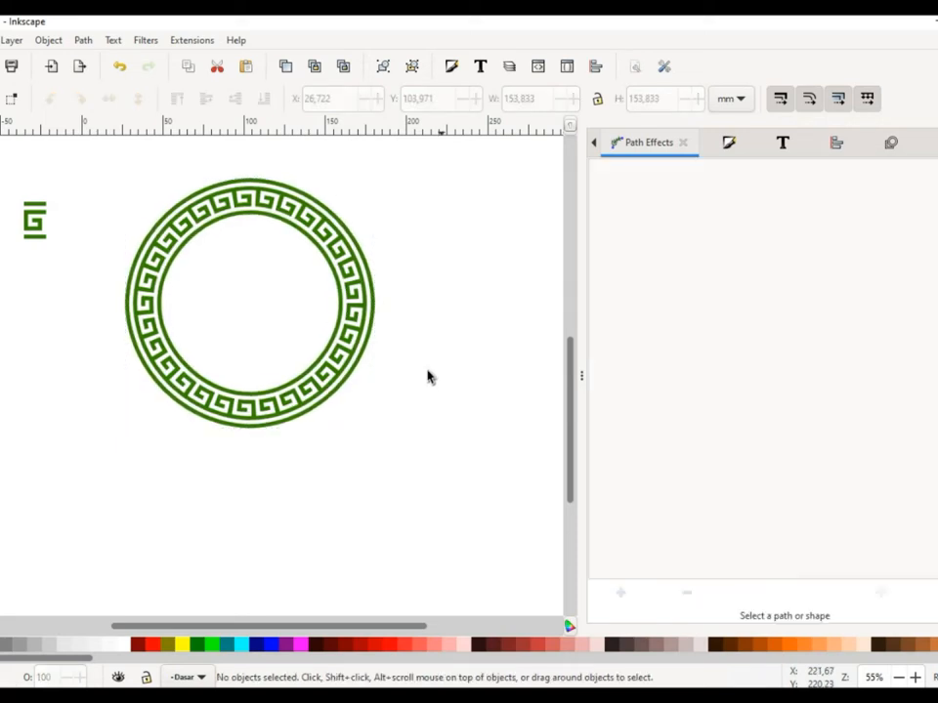
# Step: Reposition the patterned ring and convert it from object to path
pyautogui.moveTo(319, 374)
pyautogui.mouseDown()
pyautogui.moveTo(328, 402)
pyautogui.moveTo(313, 396)
pyautogui.mouseUp()
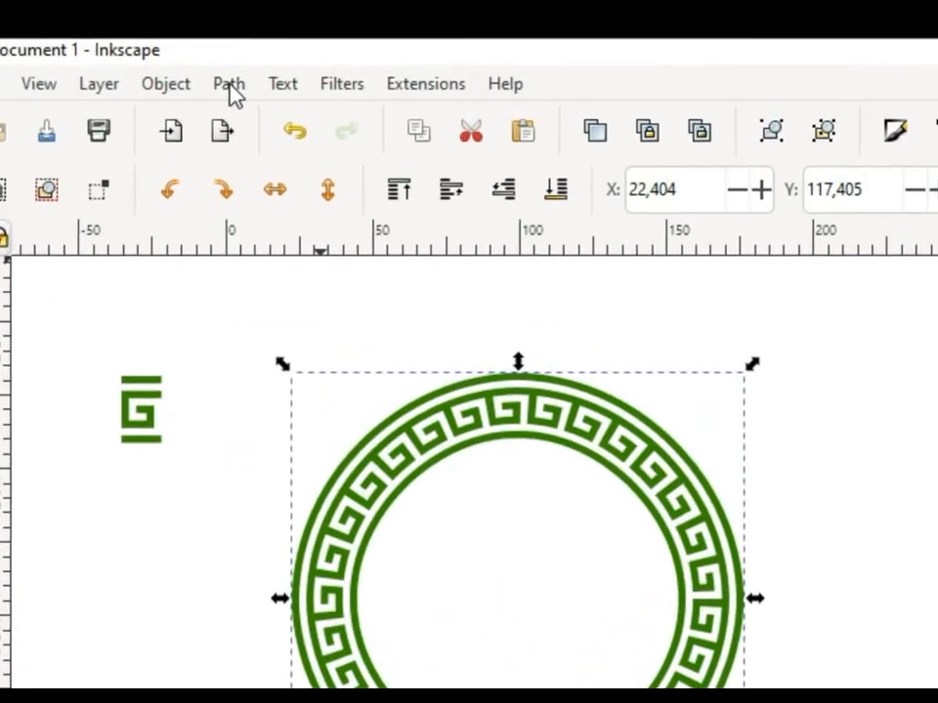
pyautogui.click(259, 85)
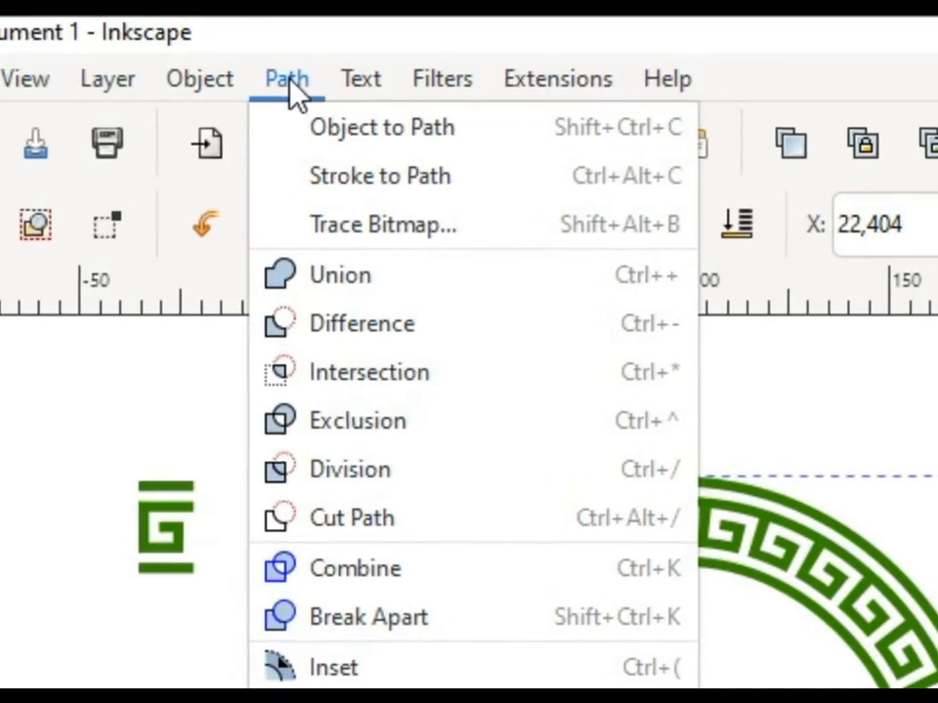
pyautogui.click(337, 152)
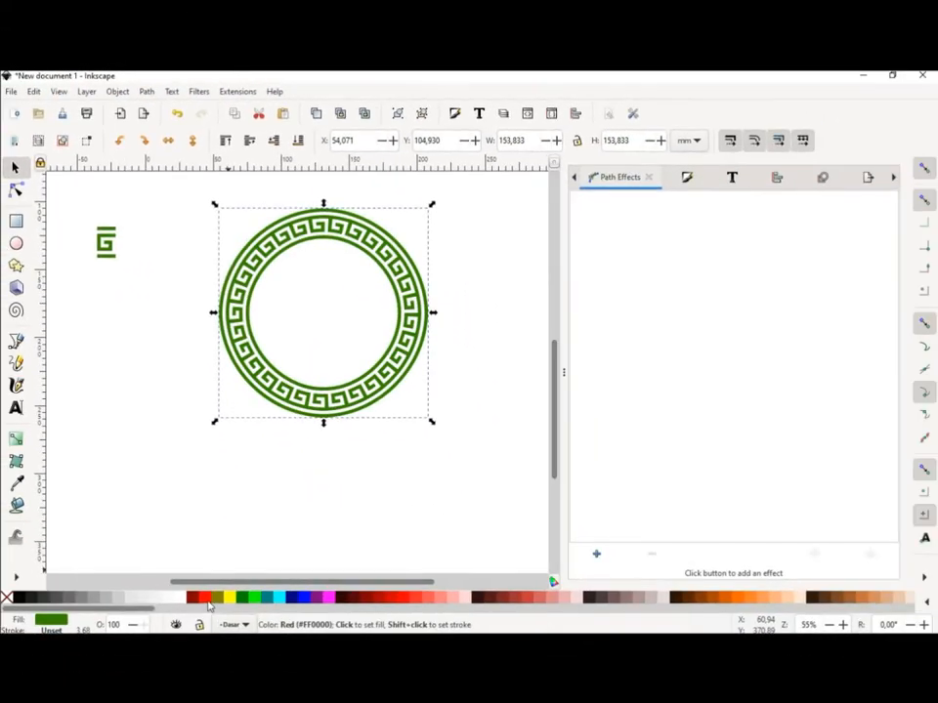
# Step: Fill the ring with maroon (#800000) and deselect it
pyautogui.click(193, 597)
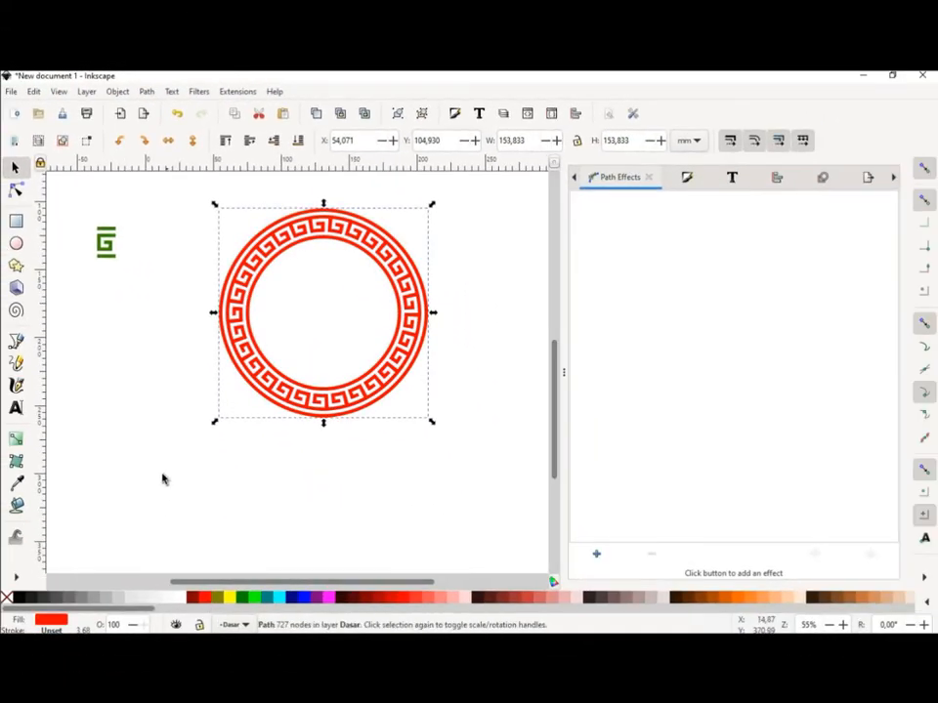
pyautogui.click(186, 598)
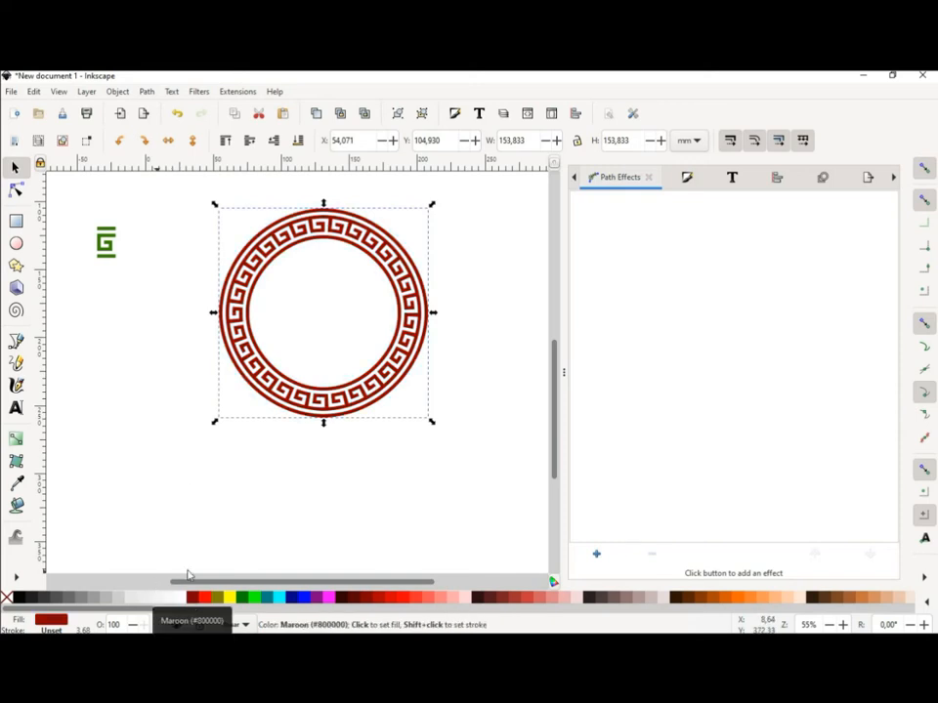
pyautogui.click(144, 393)
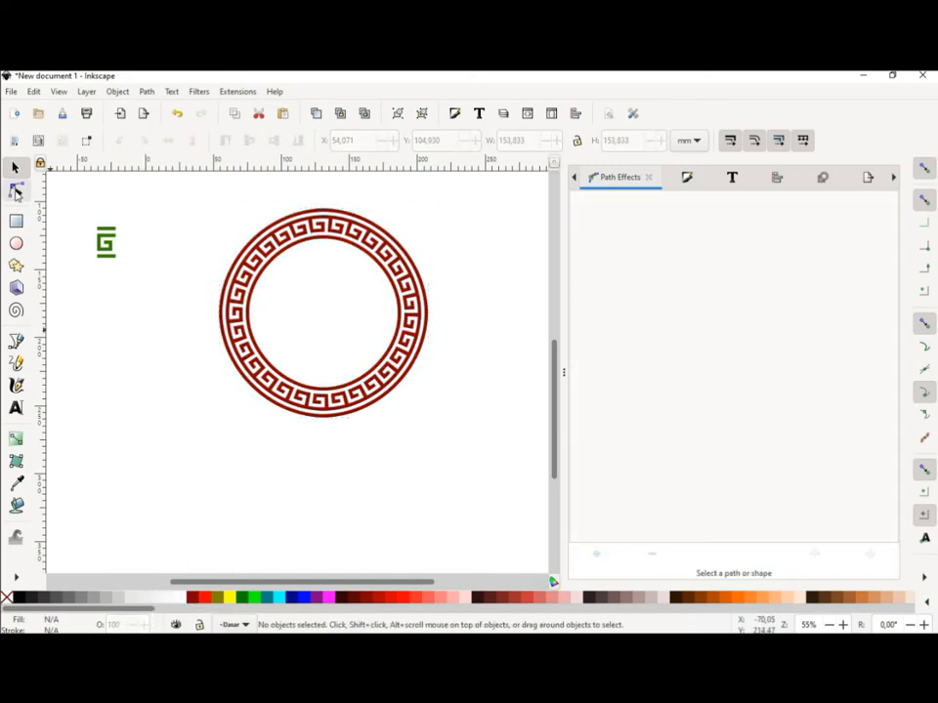
# Step: Draw a square about 178 mm wide covering the ring and fill it with red (#FF0000)
pyautogui.click(15, 192)
pyautogui.click(16, 243)
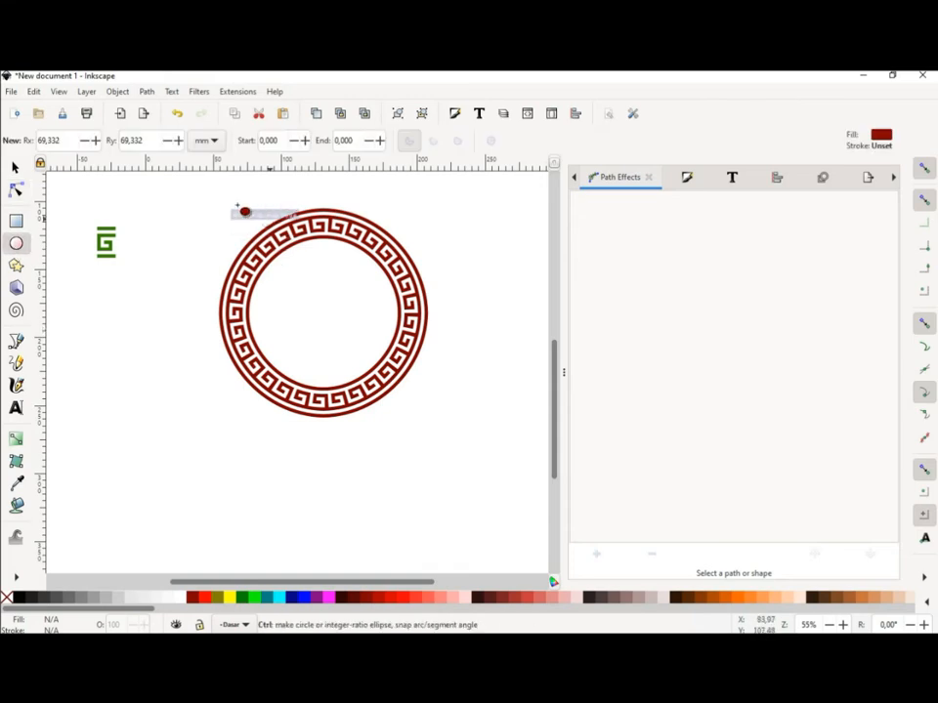
pyautogui.click(15, 221)
pyautogui.moveTo(210, 202); pyautogui.dragTo(450, 459)
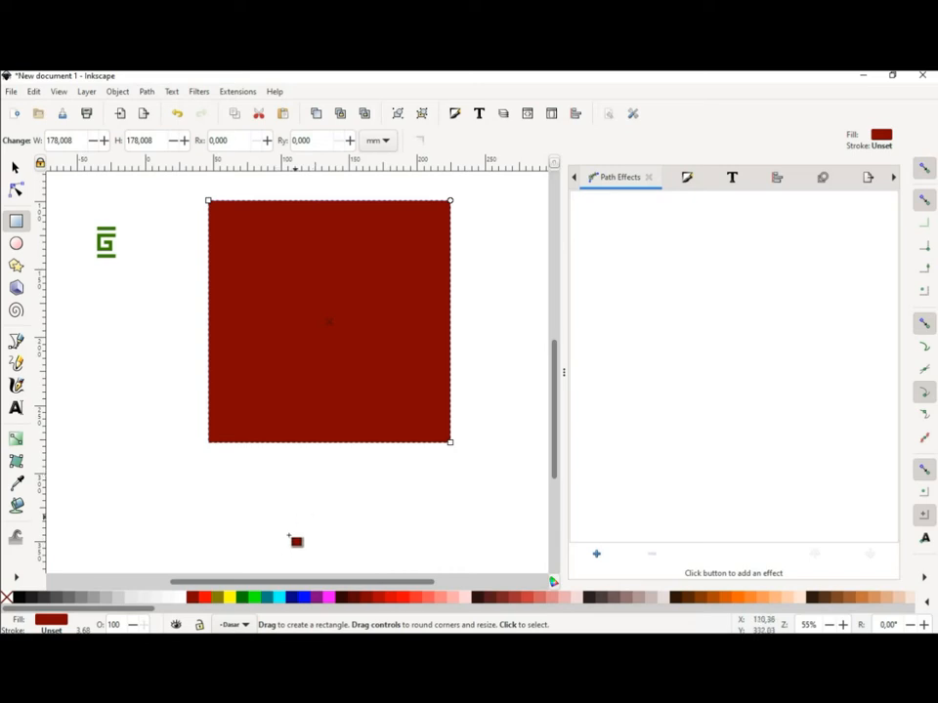
pyautogui.click(201, 599)
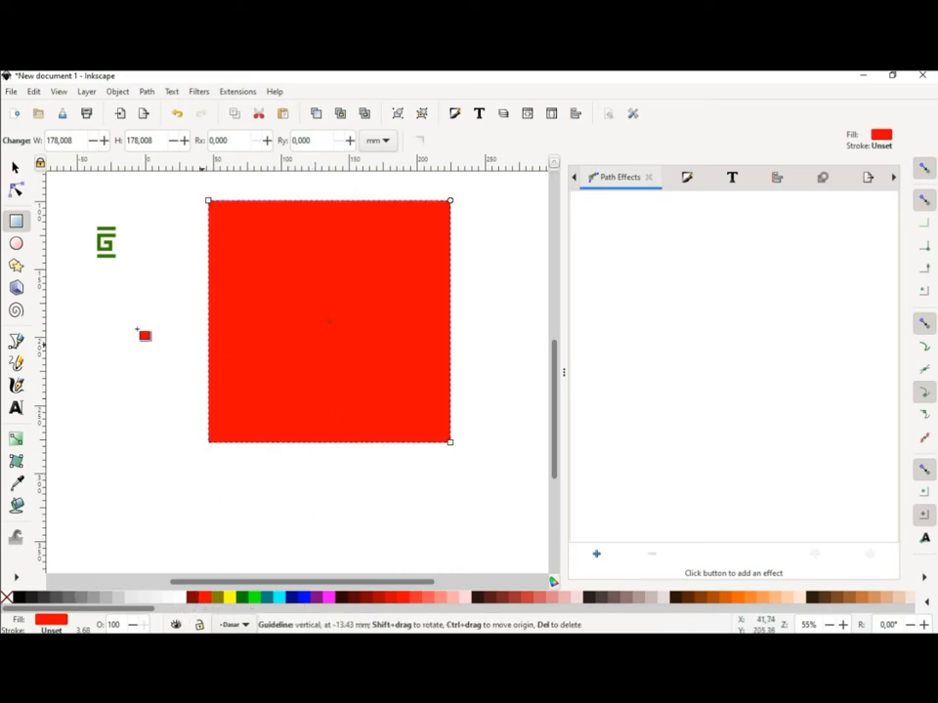
# Step: Convert the red square to a path and lower it to the bottom, behind the ring
pyautogui.click(16, 171)
pyautogui.click(147, 91)
pyautogui.click(181, 104)
pyautogui.click(298, 141)
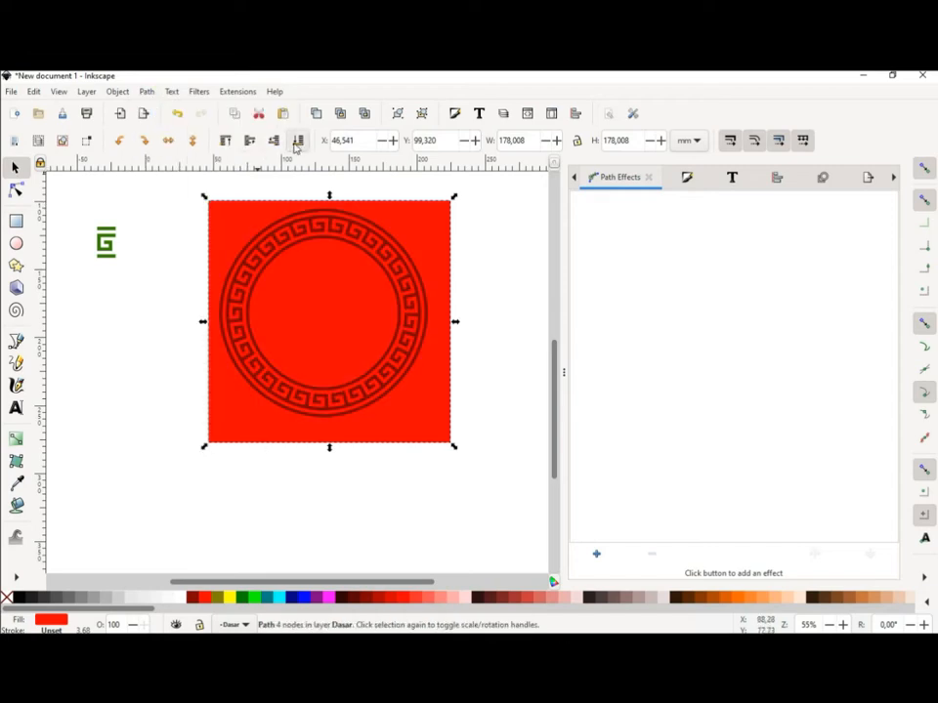
# Step: Fill the ring with white and center the red square on it both horizontally and vertically
pyautogui.click(263, 275)
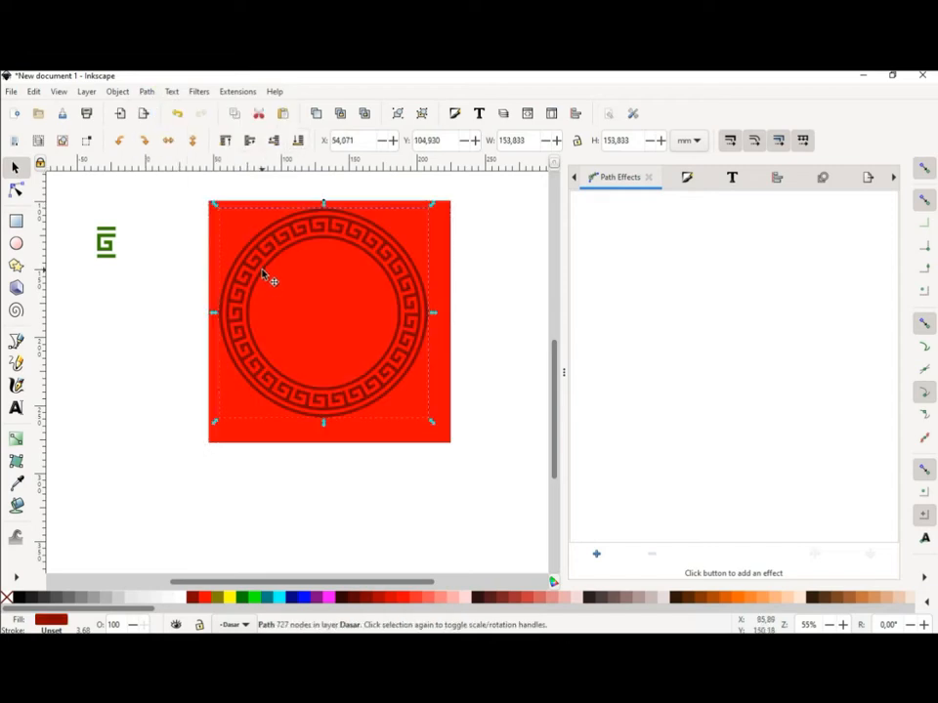
pyautogui.click(177, 598)
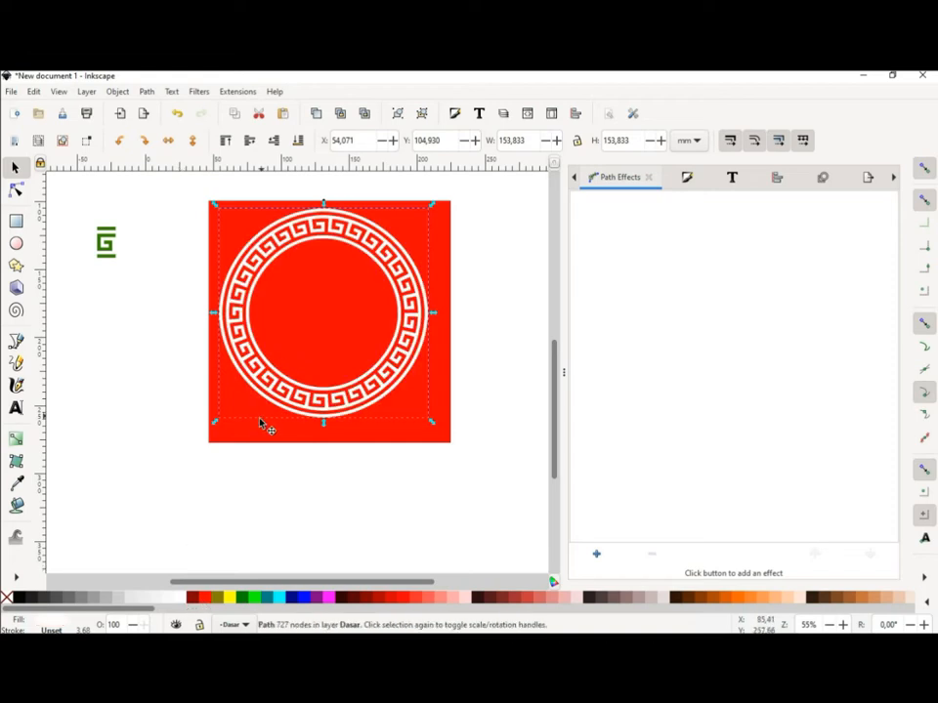
pyautogui.keyDown('shift'); pyautogui.click(235, 443); pyautogui.keyUp('shift')
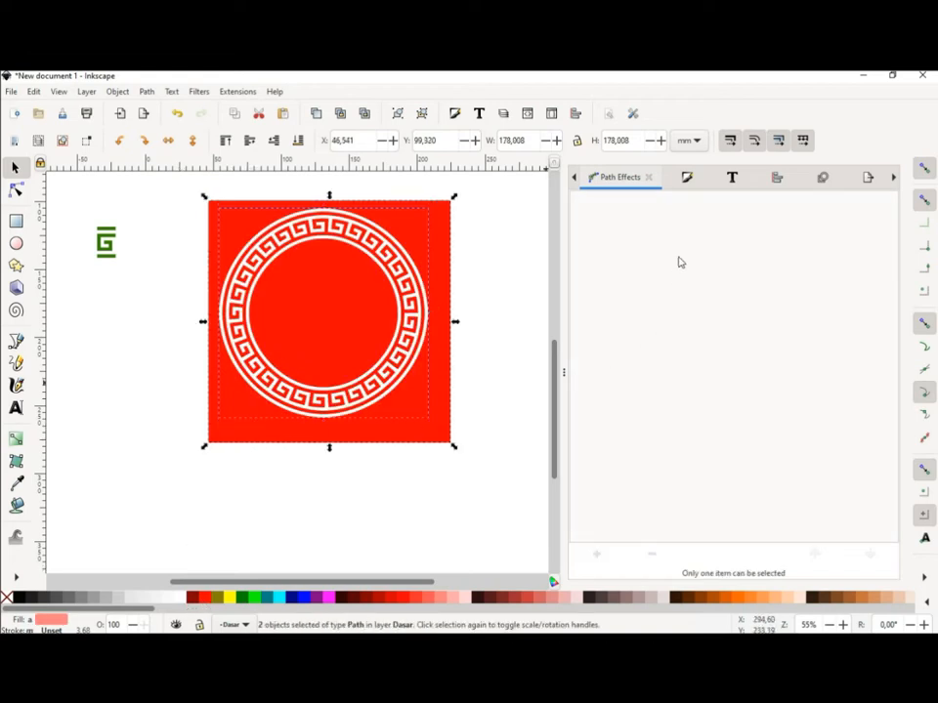
pyautogui.click(778, 183)
pyautogui.click(799, 238)
pyautogui.click(798, 260)
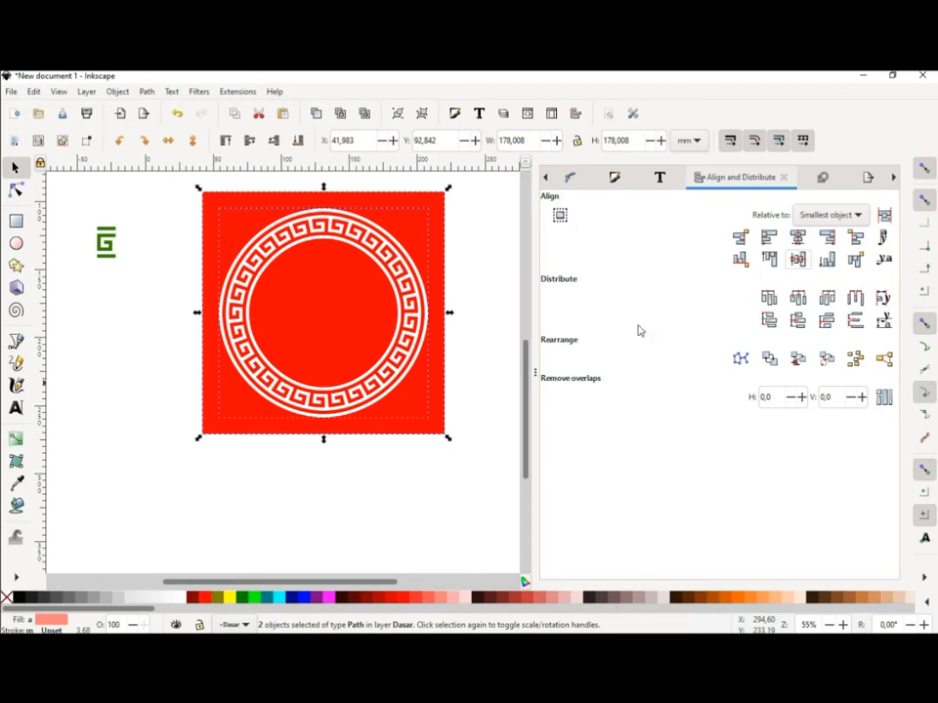
pyautogui.click(358, 509)
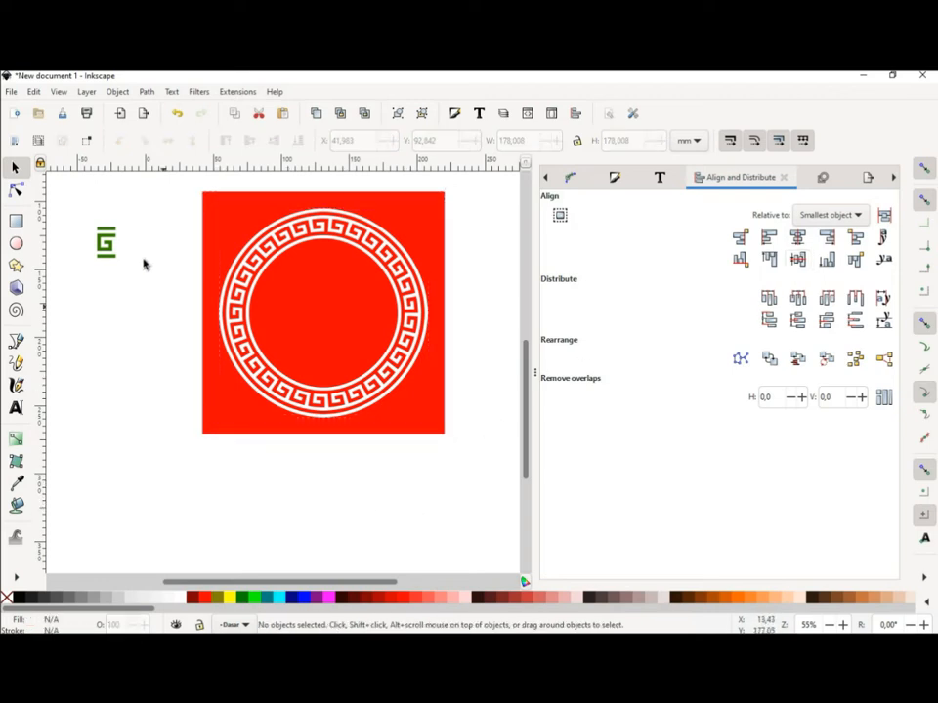
# Step: Subtract the ring from the red square with a Difference operation and move the cut square down and to the left
pyautogui.moveTo(164, 186); pyautogui.dragTo(480, 478)
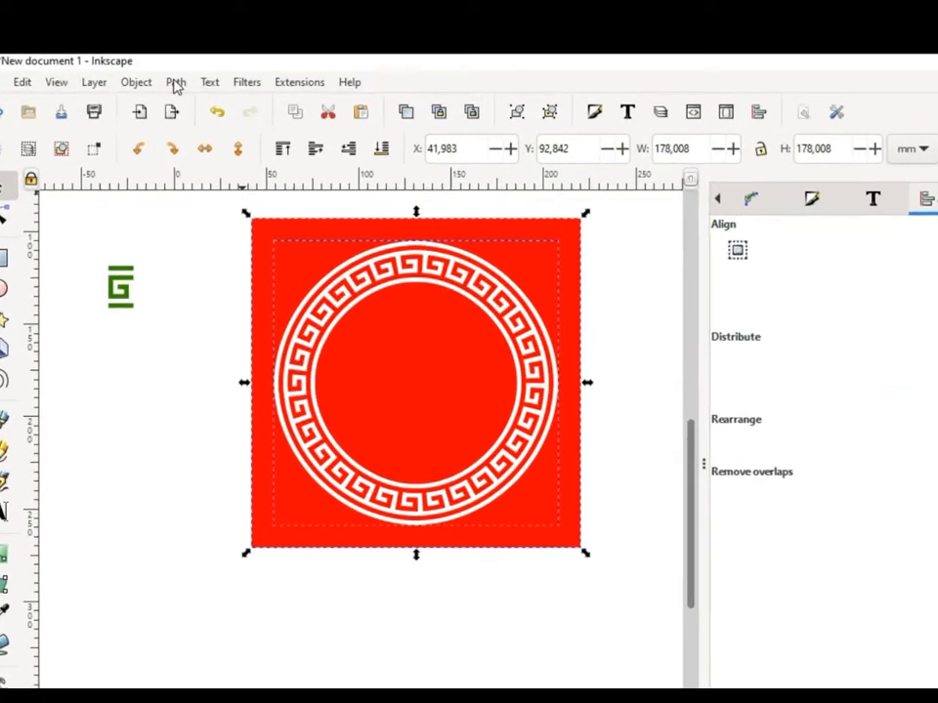
pyautogui.click(186, 83)
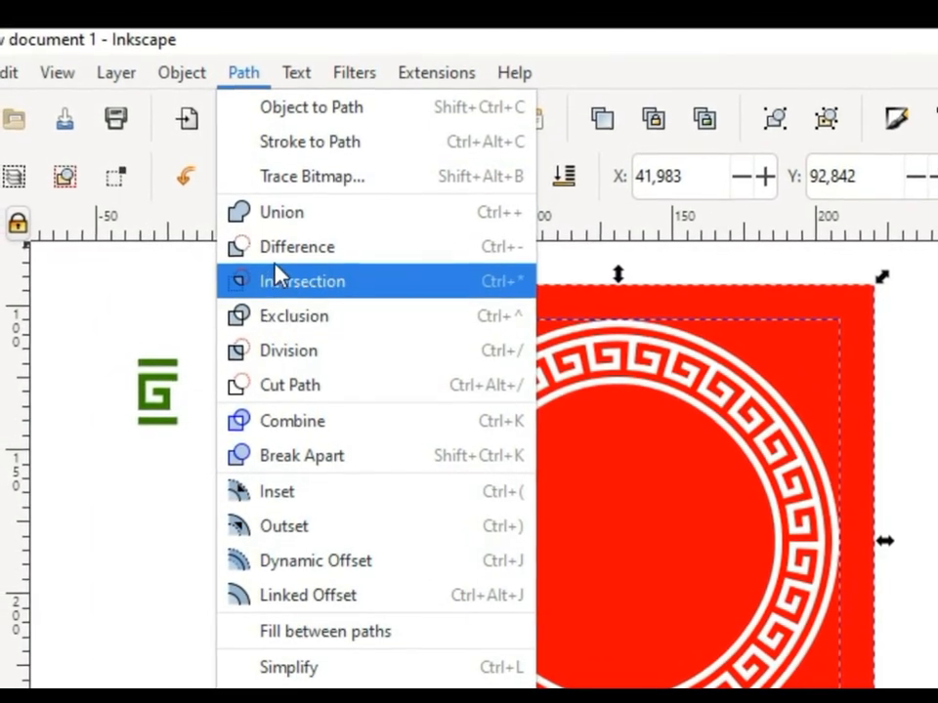
pyautogui.click(281, 267)
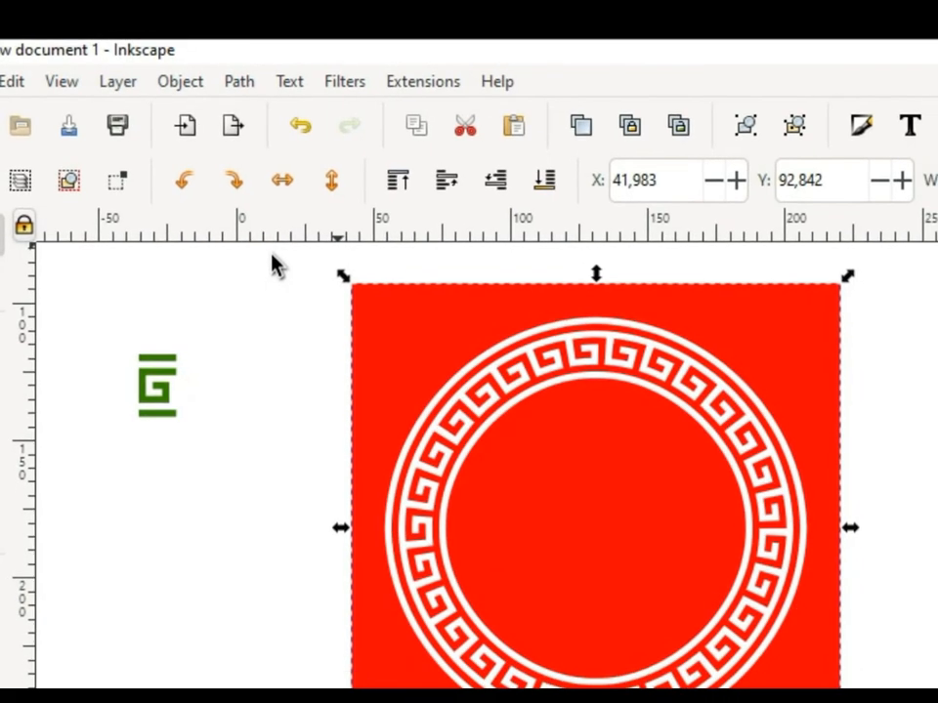
pyautogui.moveTo(377, 457); pyautogui.dragTo(335, 492)
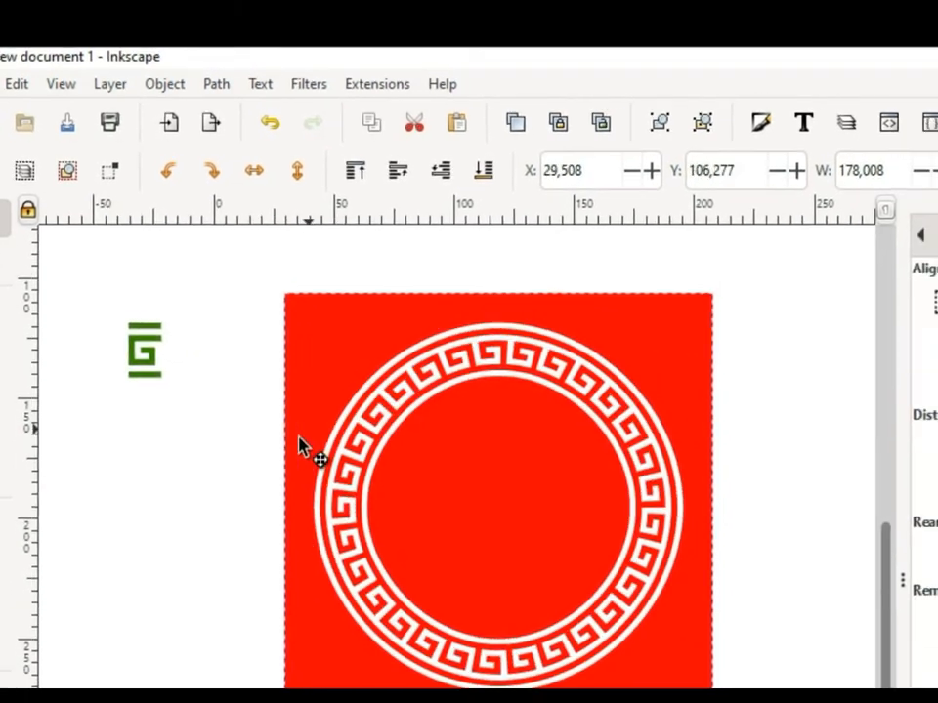
pyautogui.moveTo(303, 448); pyautogui.dragTo(278, 429)
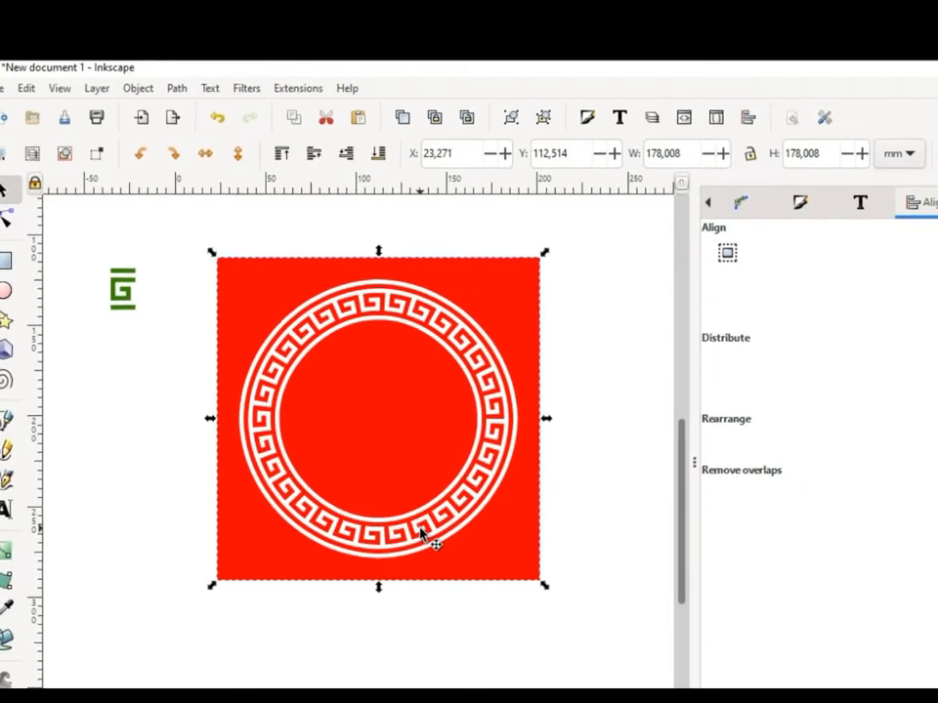
pyautogui.click(140, 437)
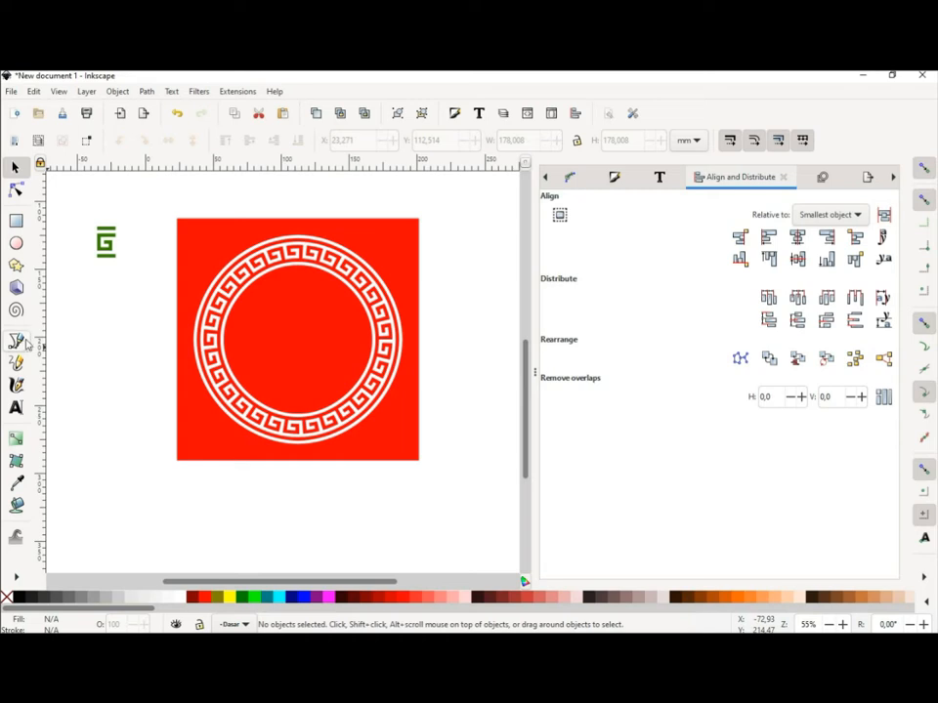
# Step: Add the text "SIN" inside the ring and enlarge it to about 68.3 × 30.4 mm
pyautogui.press('t')
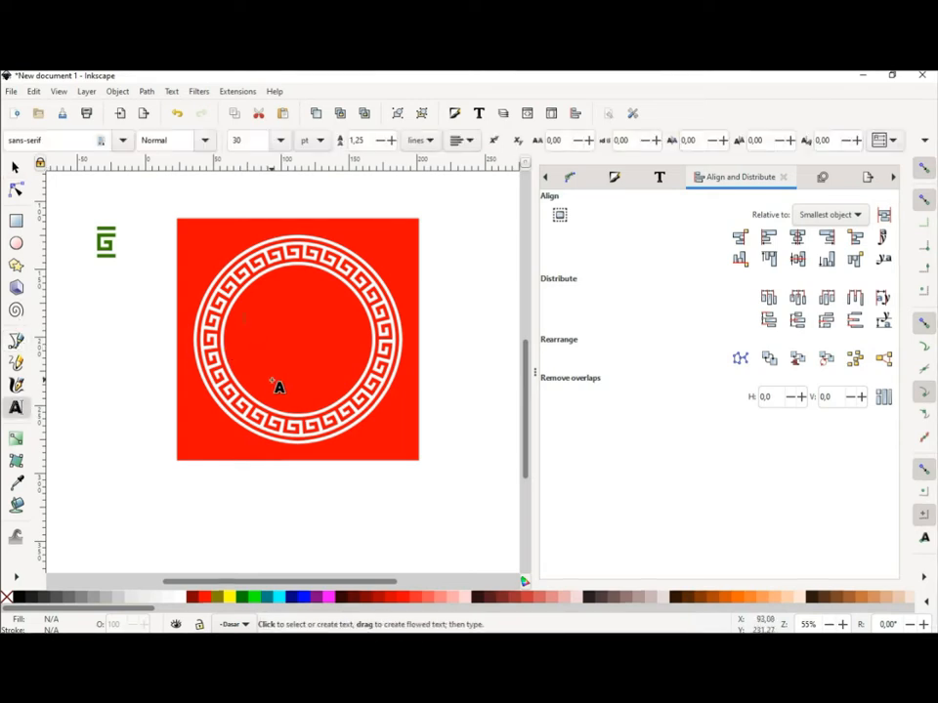
pyautogui.write('SIN')
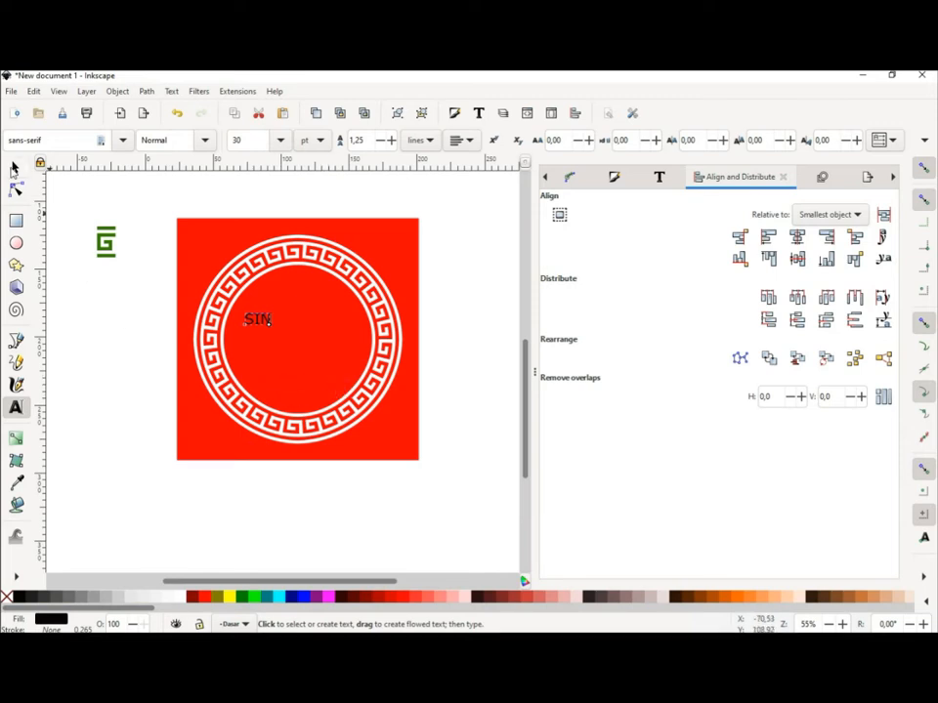
pyautogui.click(16, 167)
pyautogui.moveTo(272, 331); pyautogui.dragTo(347, 395)
# Step: Change the font of the SIN text to Algerian and apply it
pyautogui.click(659, 177)
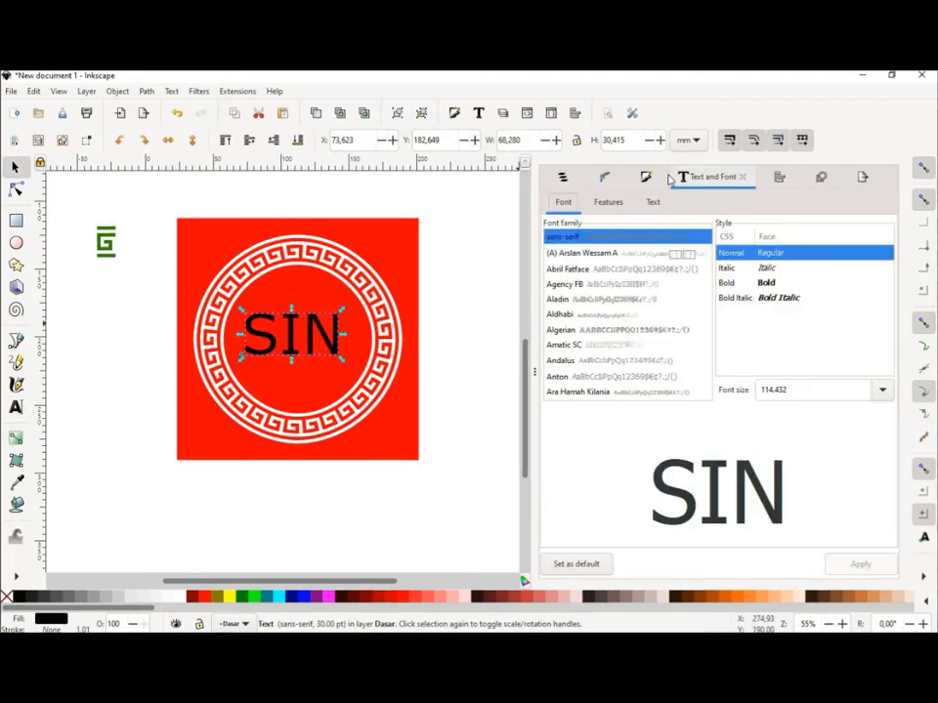
pyautogui.click(591, 256)
pyautogui.click(590, 269)
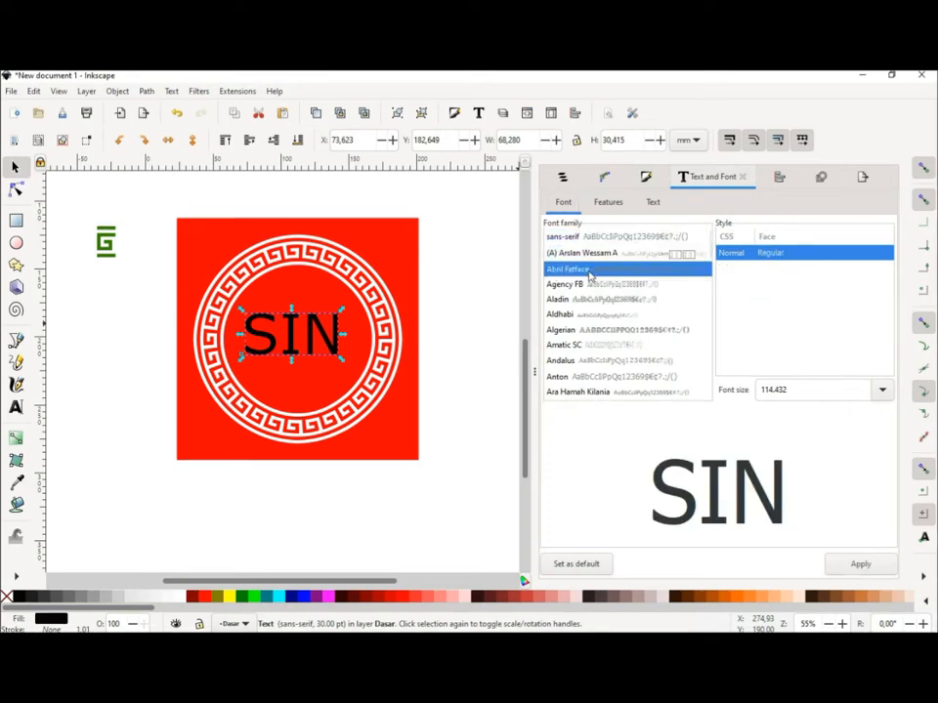
pyautogui.click(588, 284)
pyautogui.press('Down')
pyautogui.press('Down')
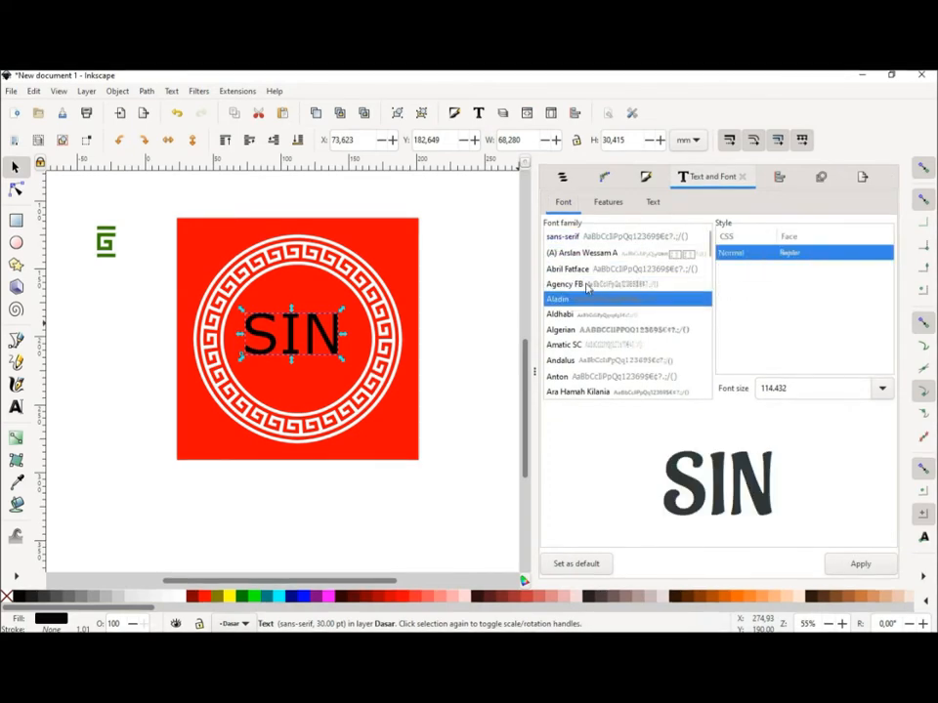
pyautogui.press('Down')
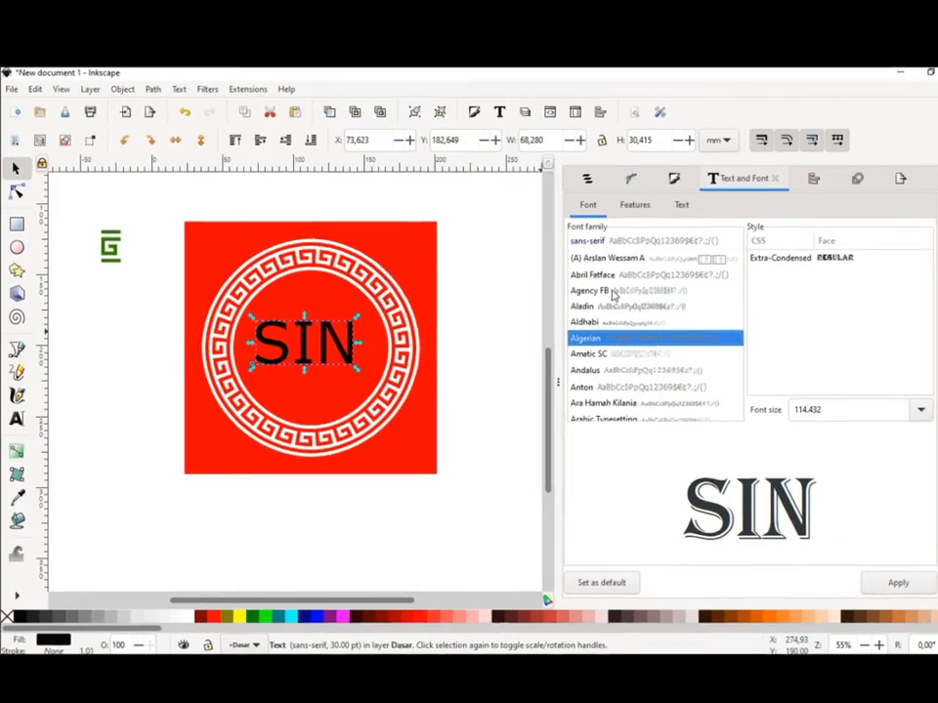
pyautogui.press('Down')
pyautogui.press('Up')
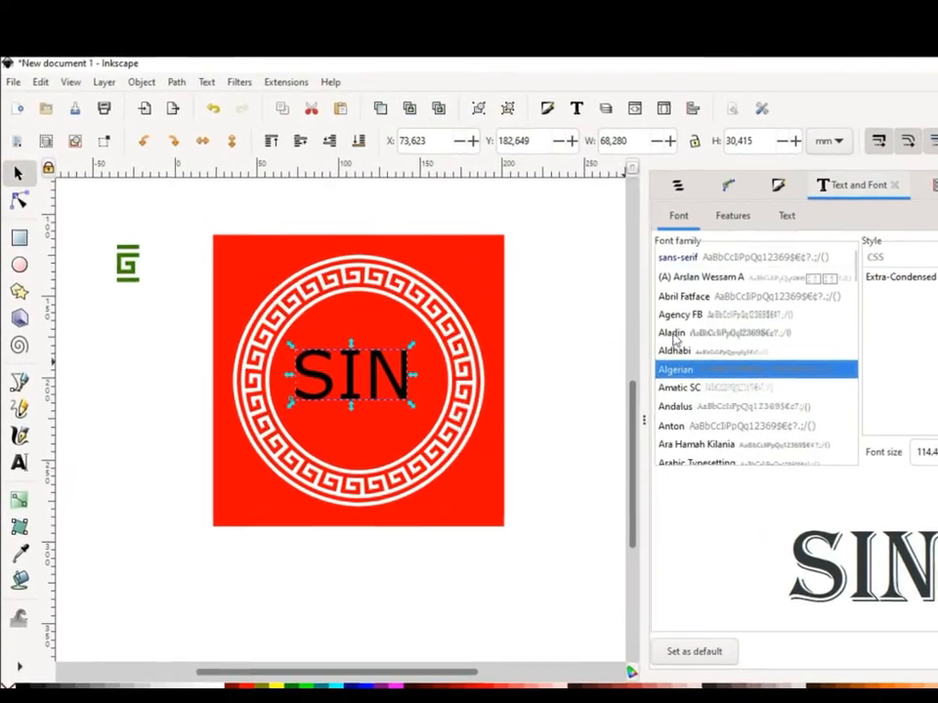
pyautogui.click(935, 652)
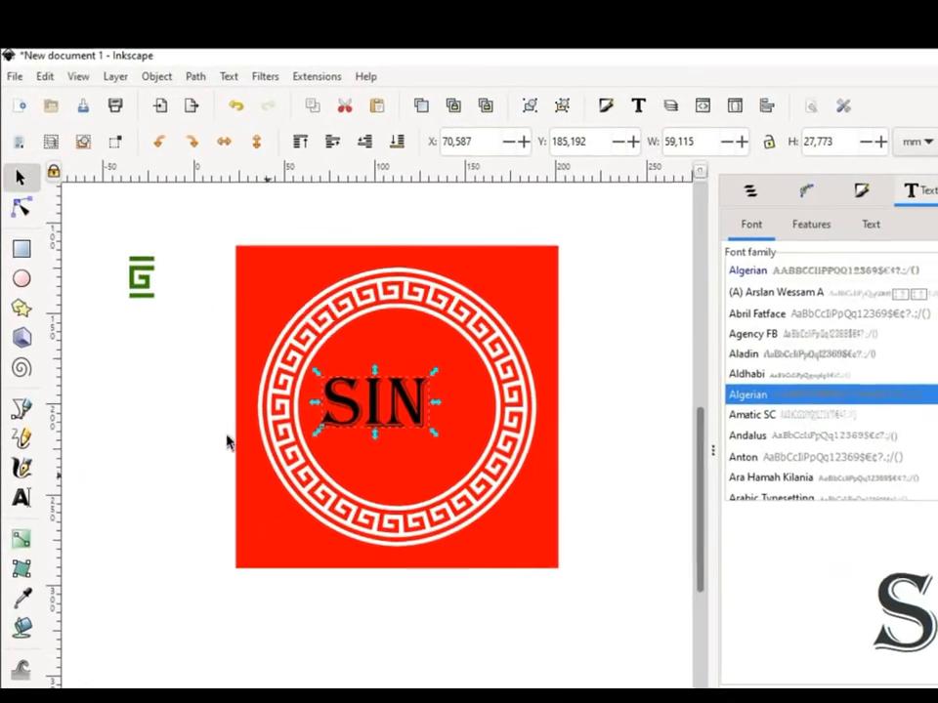
# Step: Enlarge the SIN text to about 87.4 × 41.1 mm and center it inside the ring
pyautogui.moveTo(436, 437); pyautogui.dragTo(485, 492)
pyautogui.moveTo(532, 526); pyautogui.dragTo(534, 526)
pyautogui.moveTo(430, 451); pyautogui.dragTo(424, 445)
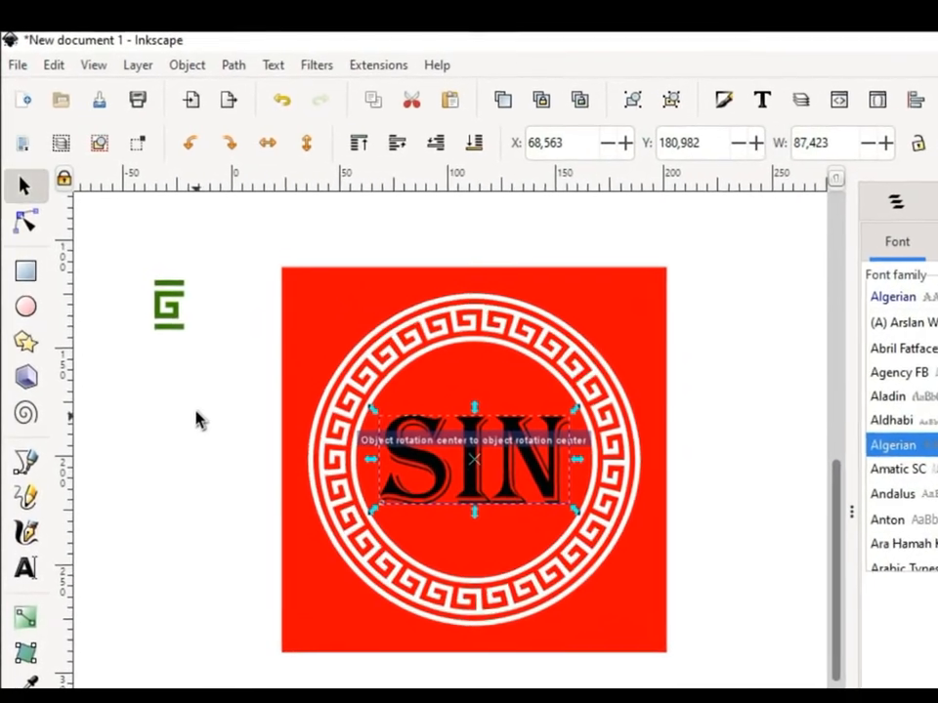
pyautogui.click(199, 420)
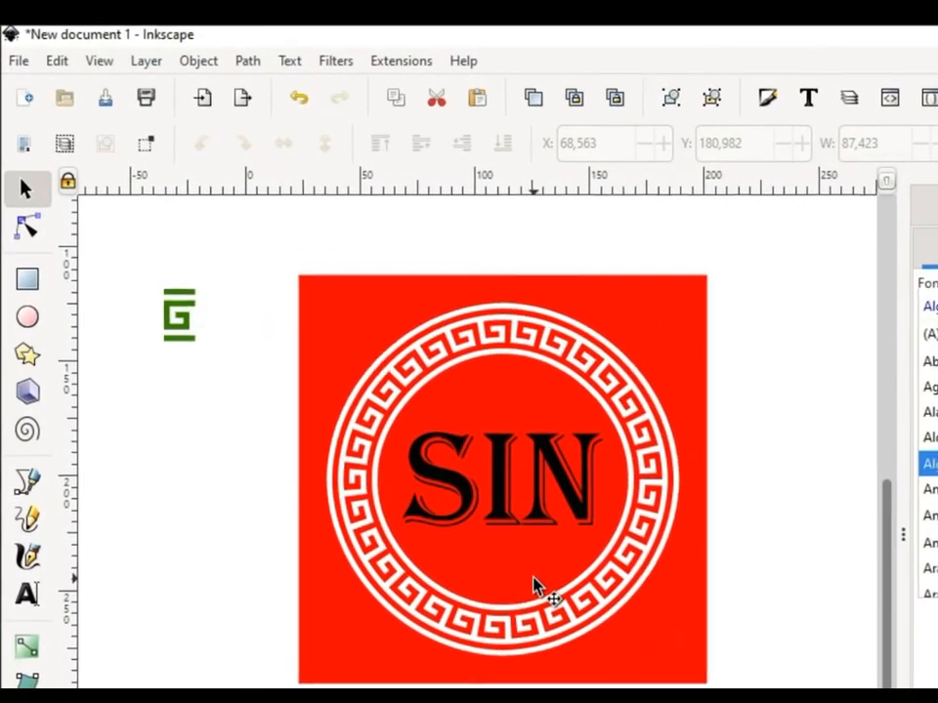
# Step: Convert the SIN text to paths and ungroup it into separate letters
pyautogui.click(515, 527)
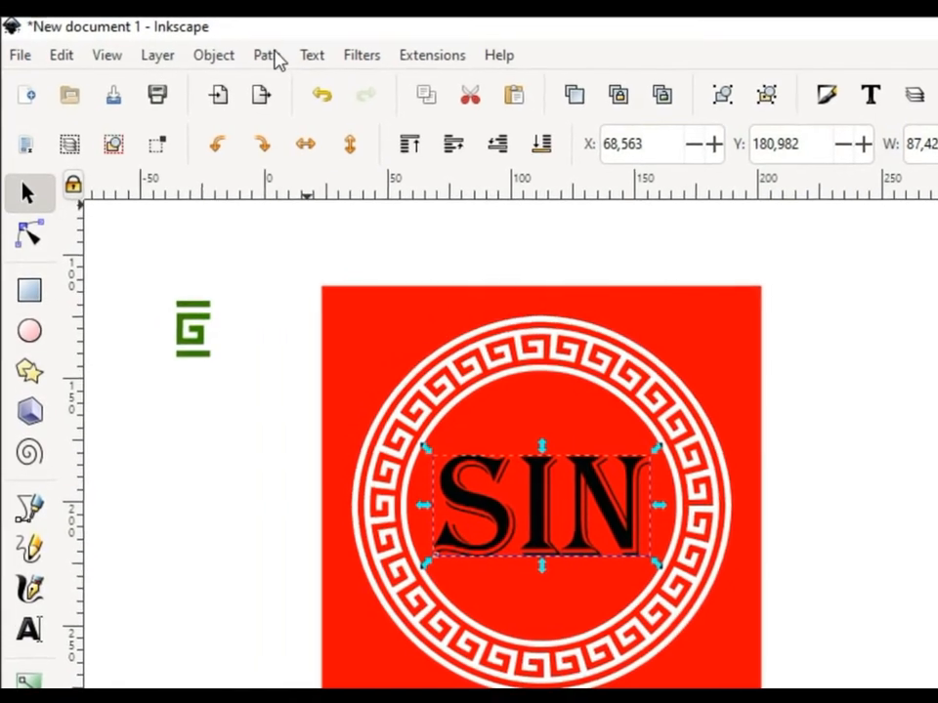
pyautogui.click(260, 59)
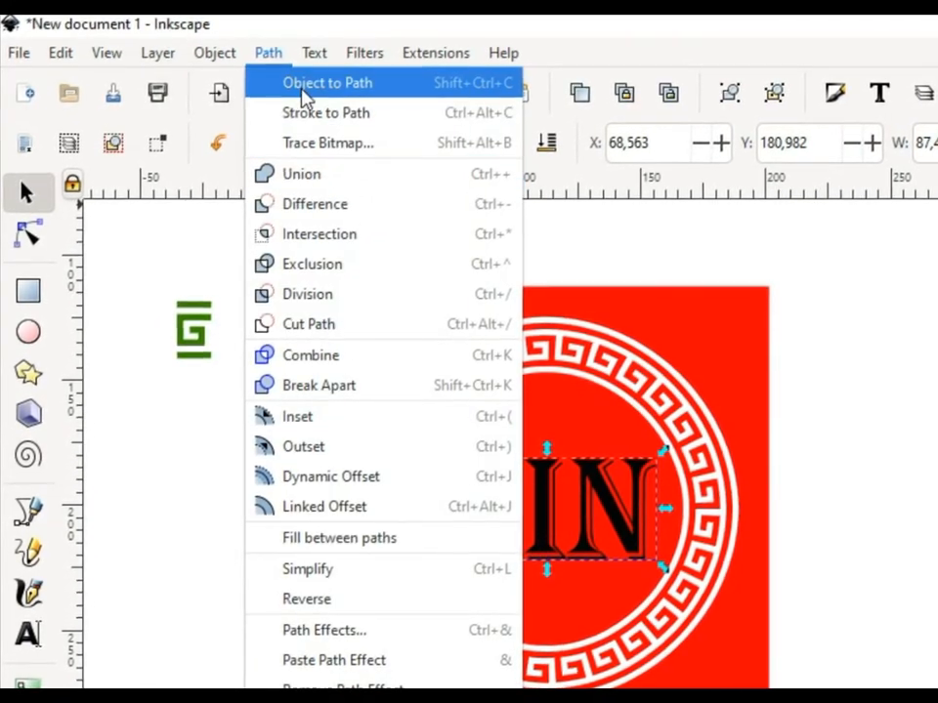
pyautogui.click(300, 90)
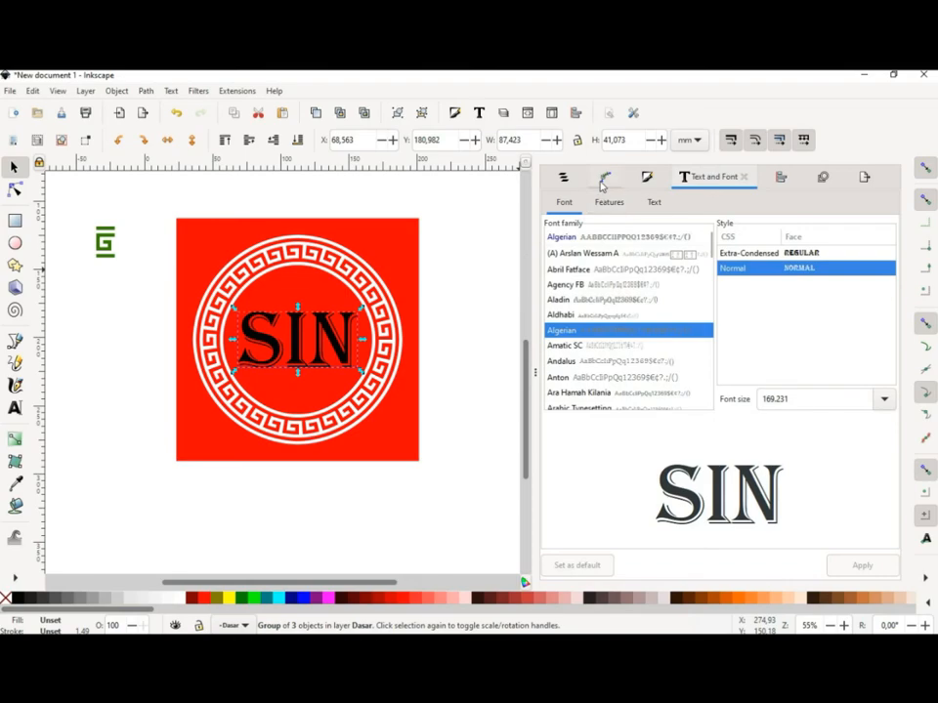
pyautogui.click(603, 181)
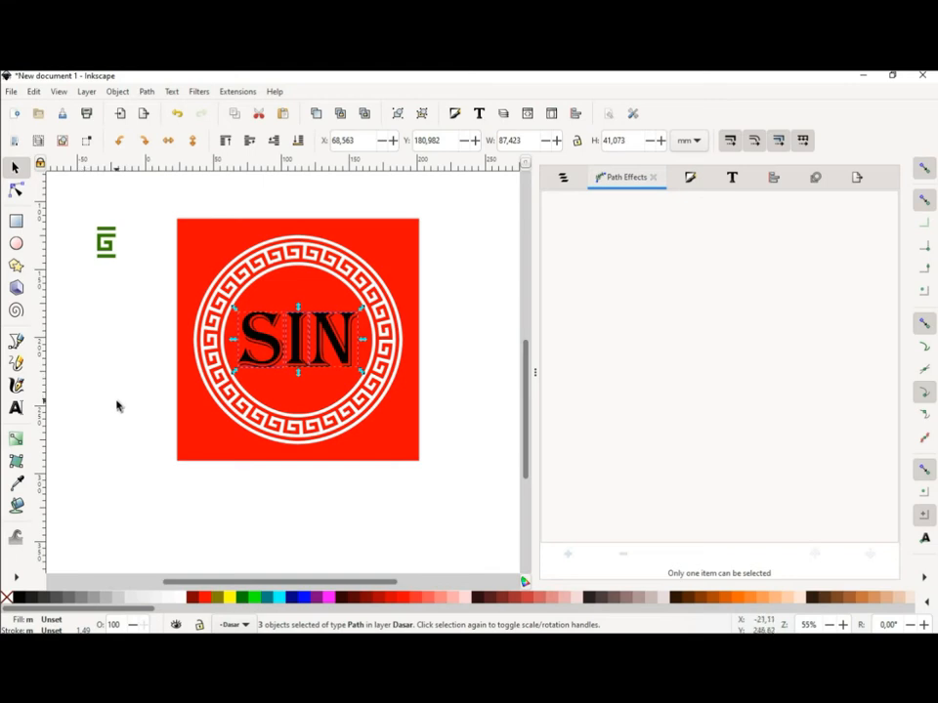
# Step: Add a Perspective/Envelope path effect to the letter S
pyautogui.click(116, 406)
pyautogui.click(263, 361)
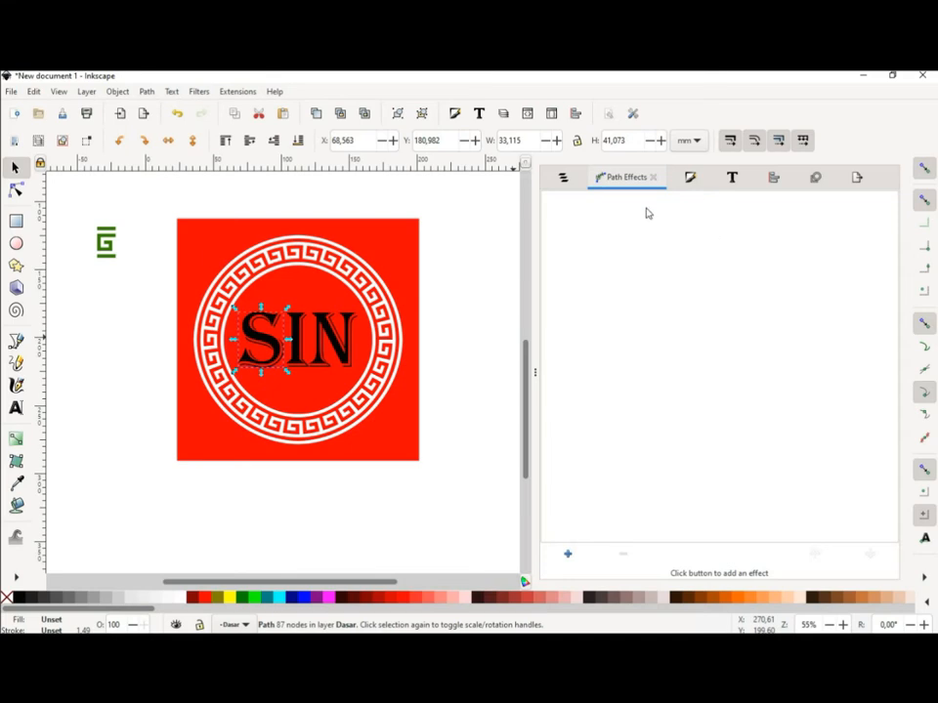
pyautogui.click(568, 554)
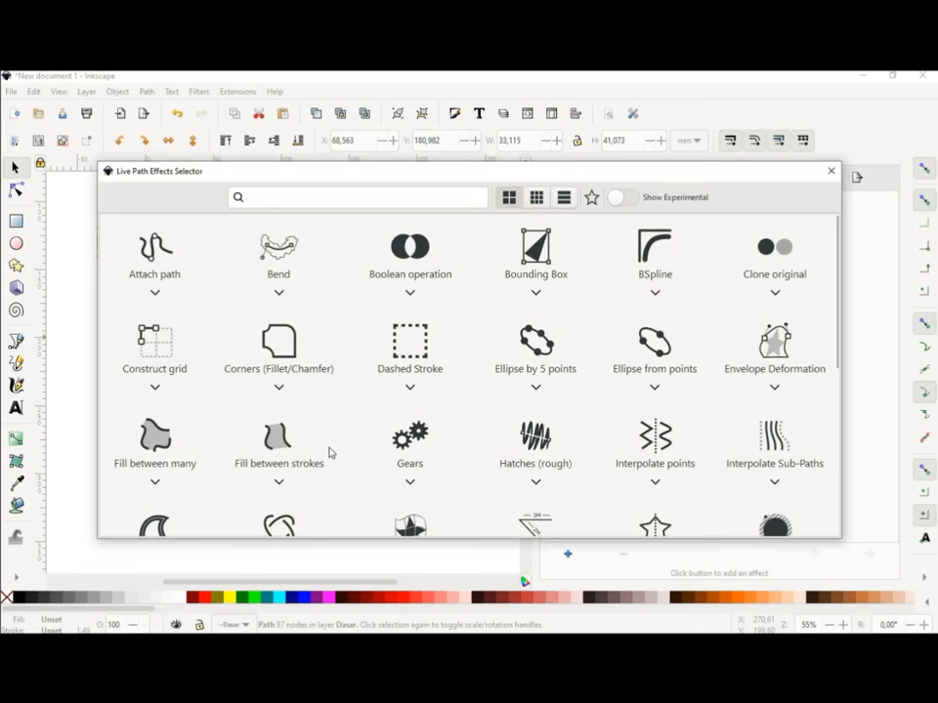
pyautogui.scroll(-5, 487, 444)
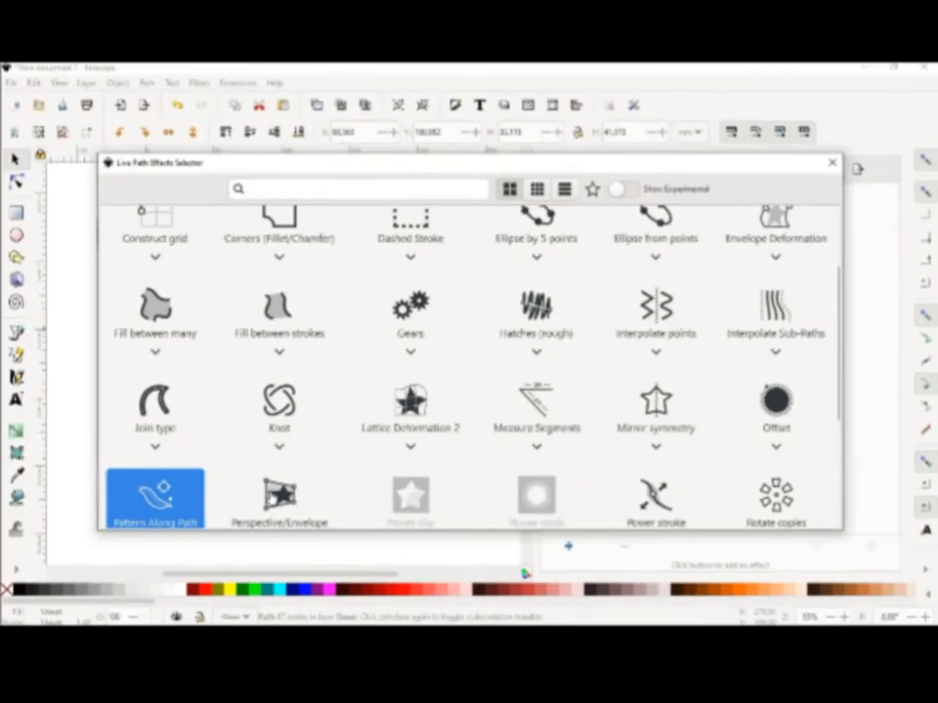
pyautogui.click(329, 454)
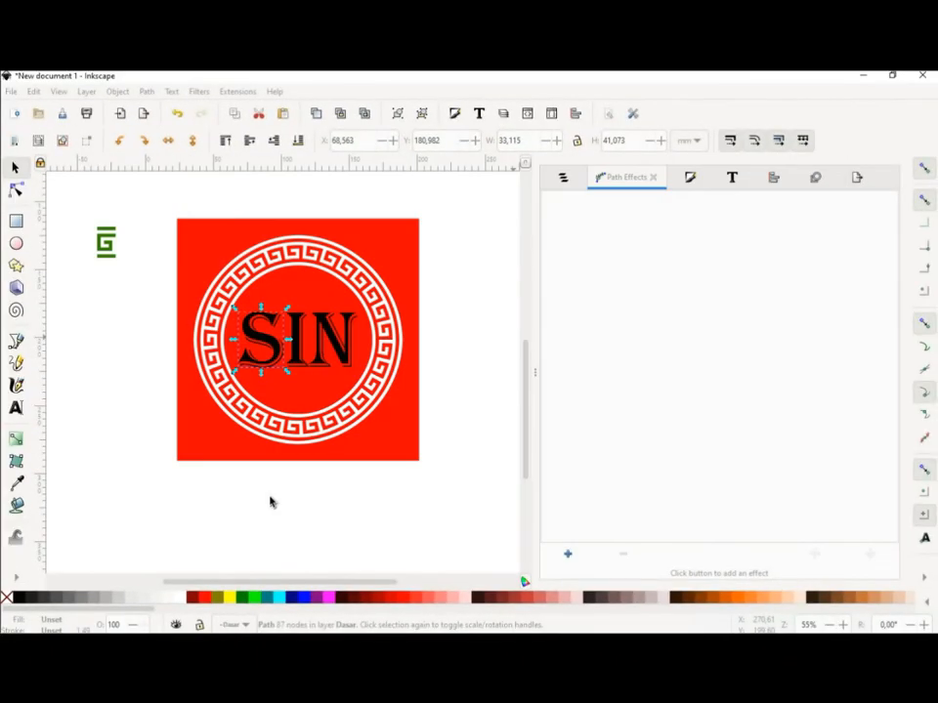
# Step: Flare the right side of the letter S by pulling its upper-right envelope handle up to about Y 164 mm and its lower-right handle down
pyautogui.click(16, 189)
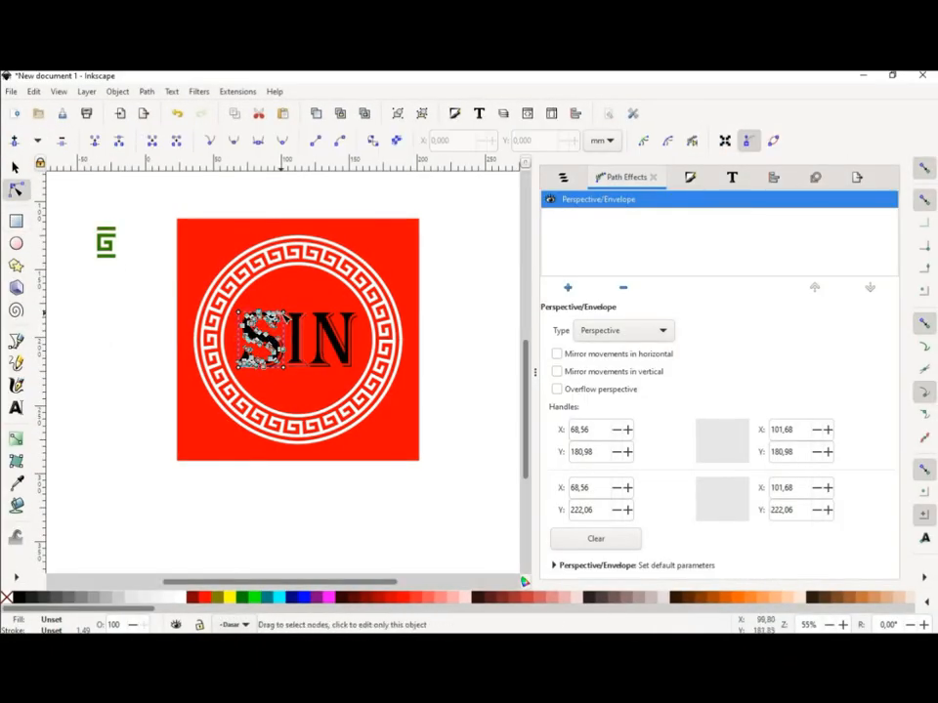
pyautogui.moveTo(286, 315); pyautogui.dragTo(284, 291)
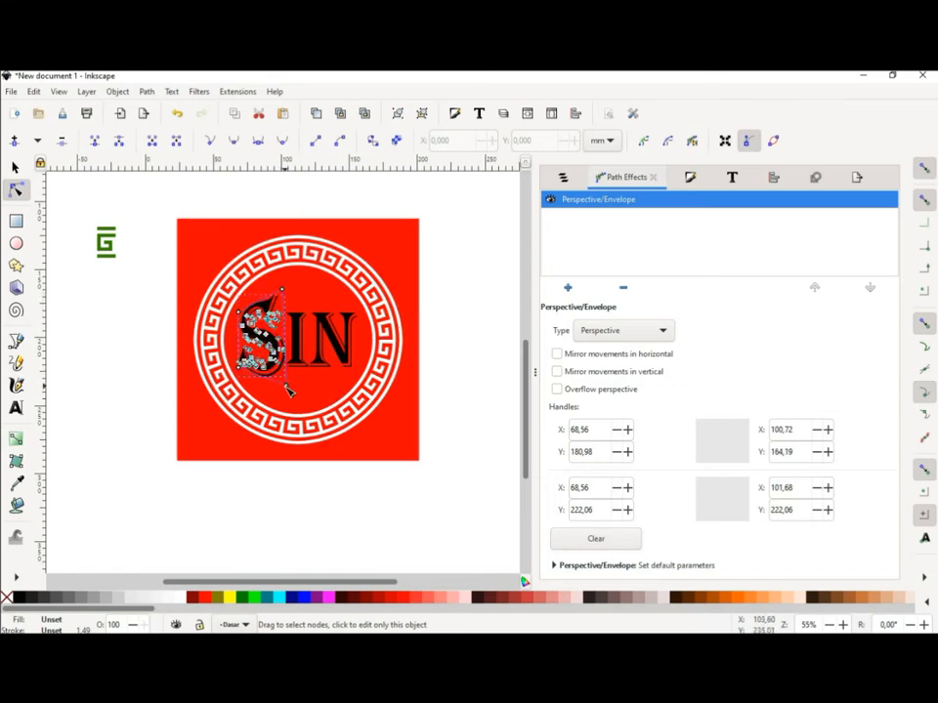
pyautogui.moveTo(288, 398); pyautogui.dragTo(284, 401)
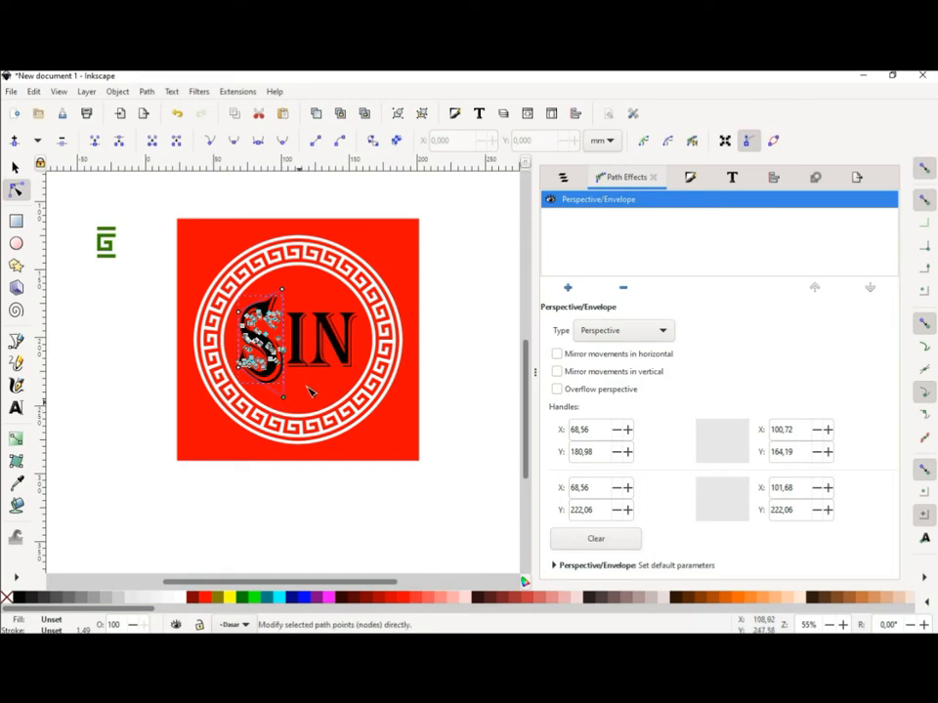
pyautogui.click(162, 427)
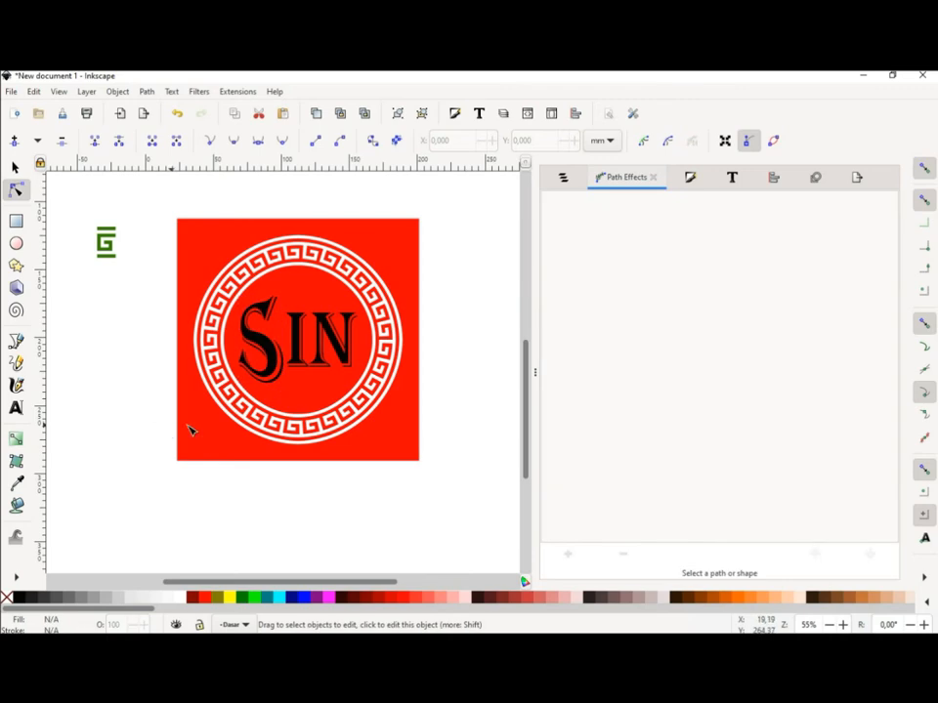
# Step: Add a Perspective/Envelope path effect to the letter I
pyautogui.click(295, 364)
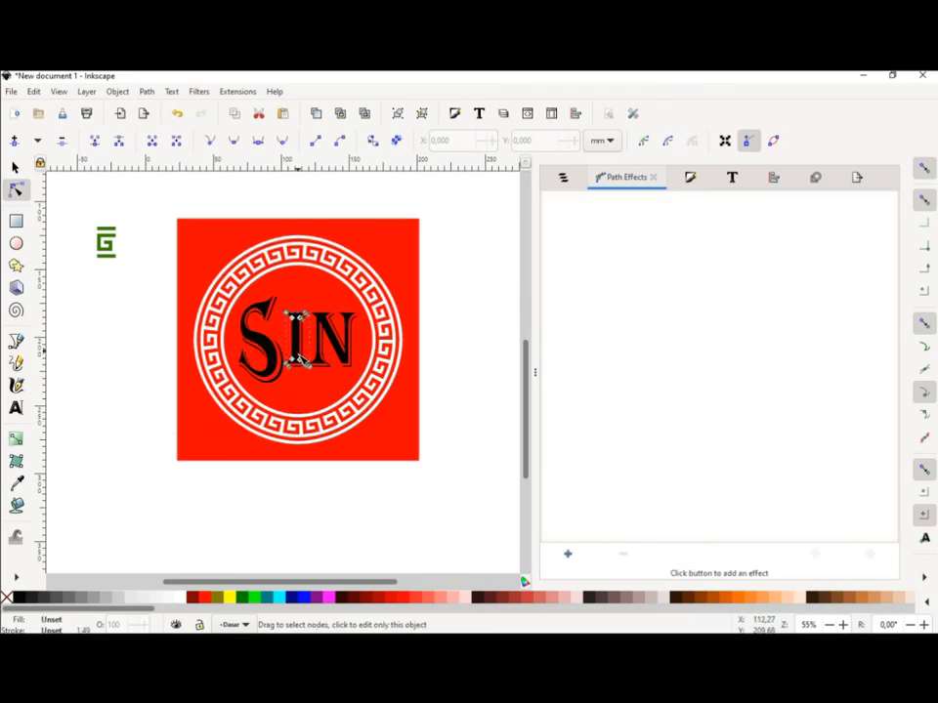
pyautogui.click(568, 554)
pyautogui.press('Escape')
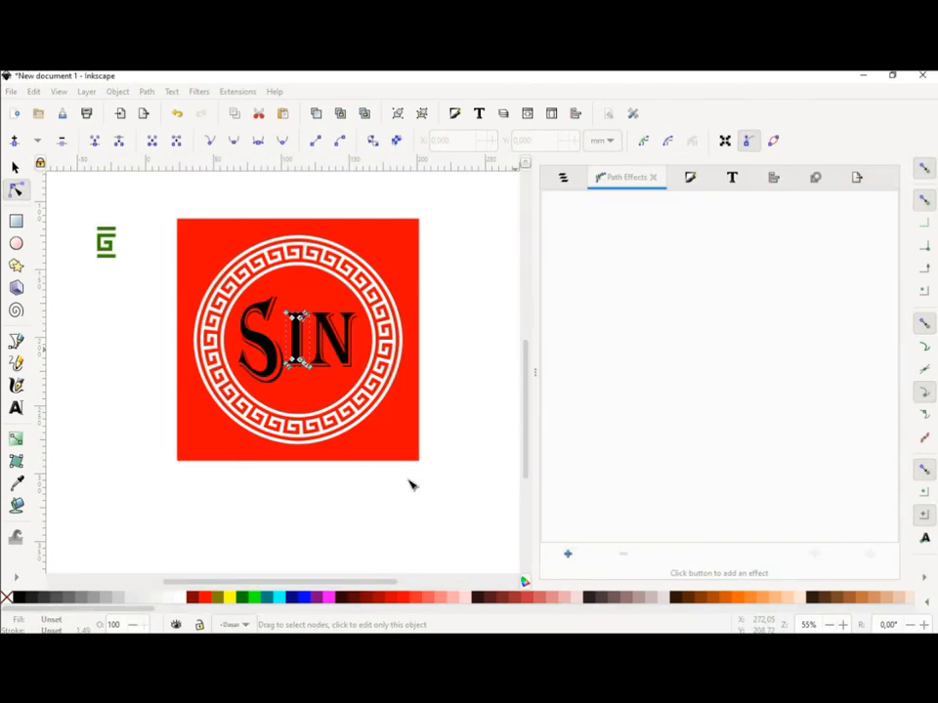
# Step: Stretch the letter I vertically with its envelope handles, from about Y 166 mm at the top to about Y 241 mm at the bottom
pyautogui.scroll(2, 300, 301)
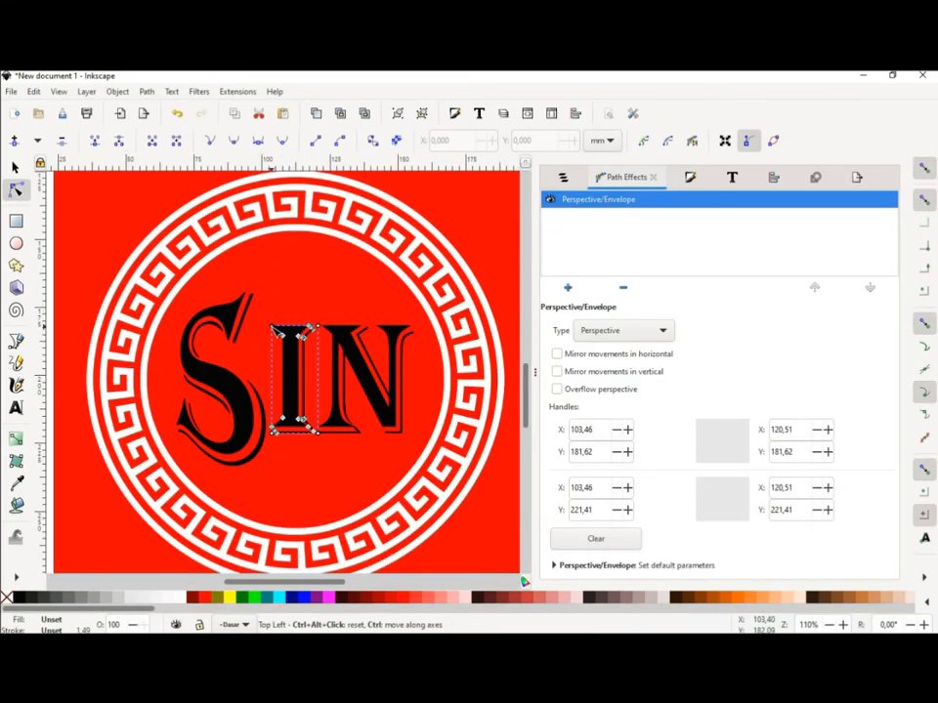
pyautogui.moveTo(326, 329); pyautogui.dragTo(328, 331)
pyautogui.click(297, 281)
pyautogui.click(283, 347)
pyautogui.moveTo(274, 309); pyautogui.dragTo(272, 285)
pyautogui.moveTo(318, 329); pyautogui.dragTo(319, 287)
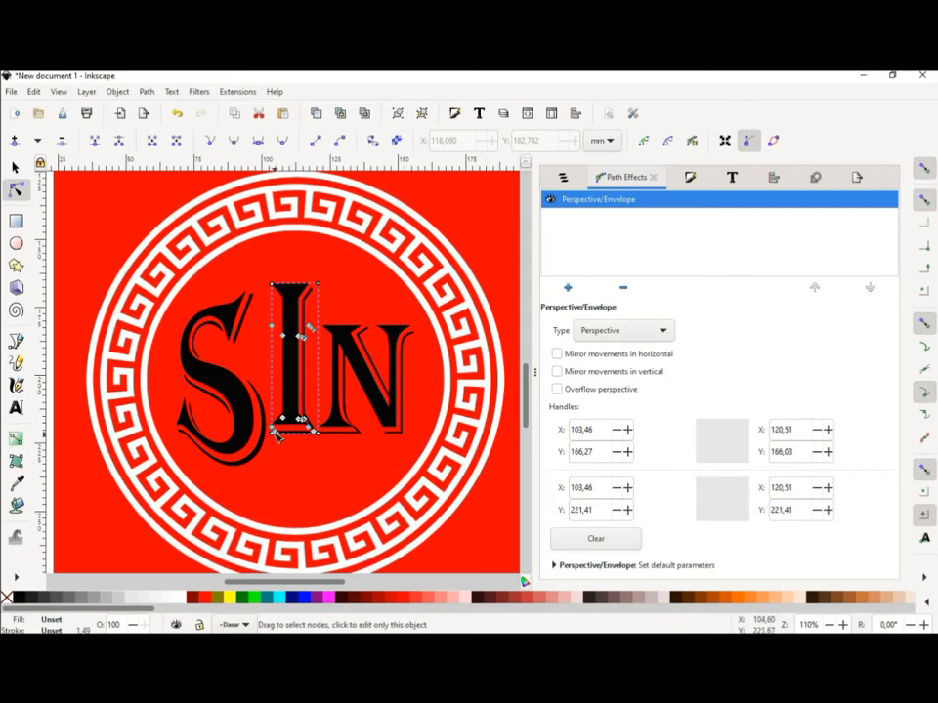
pyautogui.moveTo(275, 431); pyautogui.dragTo(274, 490)
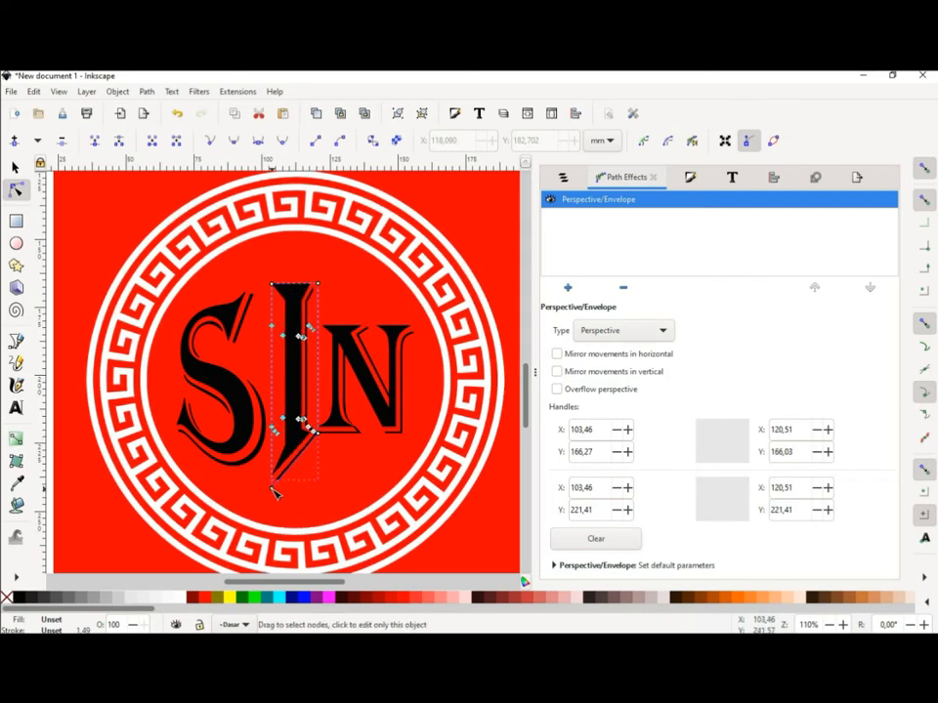
pyautogui.moveTo(315, 433); pyautogui.dragTo(320, 488)
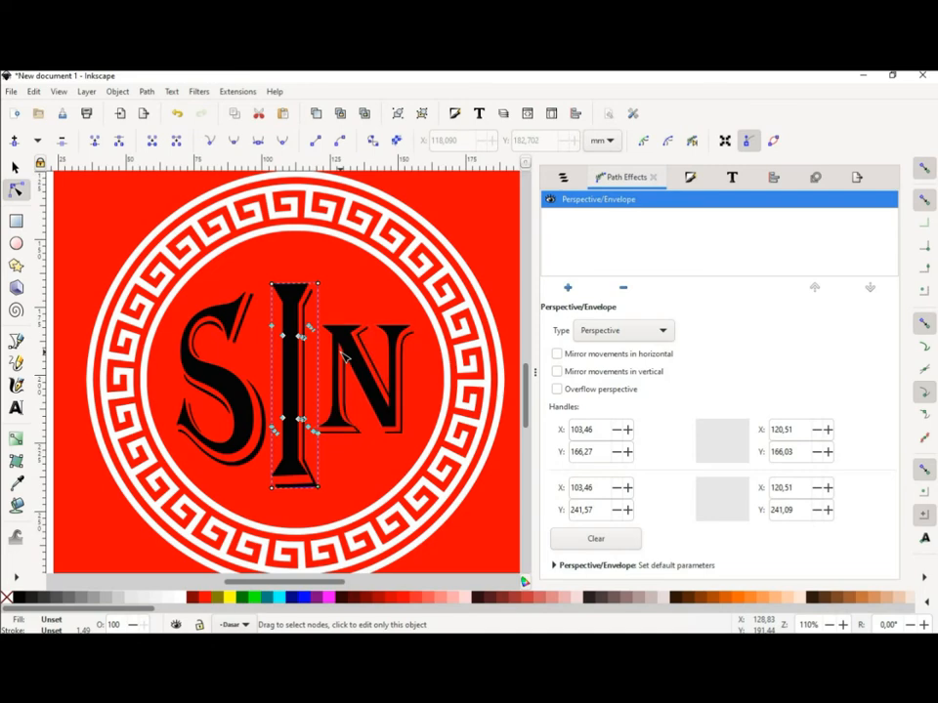
# Step: Add a Perspective/Envelope path effect to the letter N
pyautogui.click(354, 386)
pyautogui.click(568, 556)
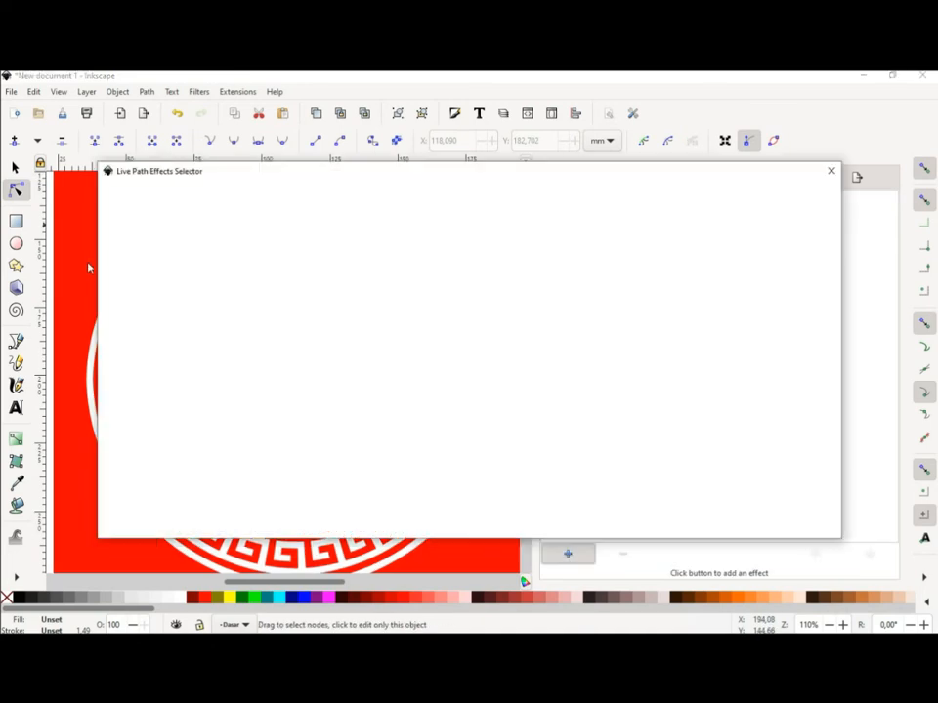
pyautogui.scroll(-3, 257, 480)
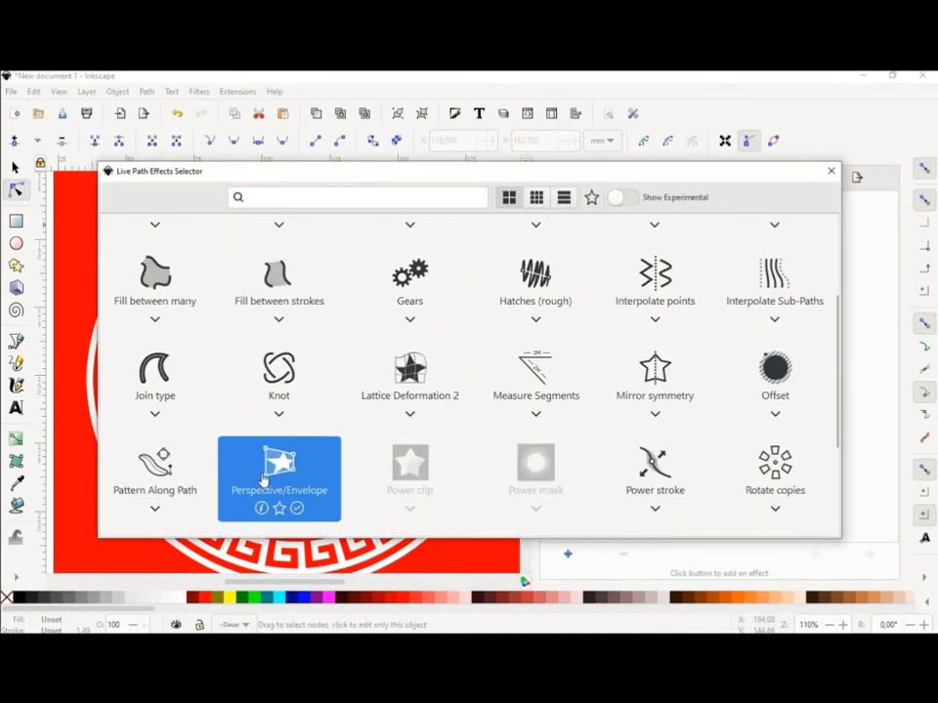
pyautogui.click(277, 475)
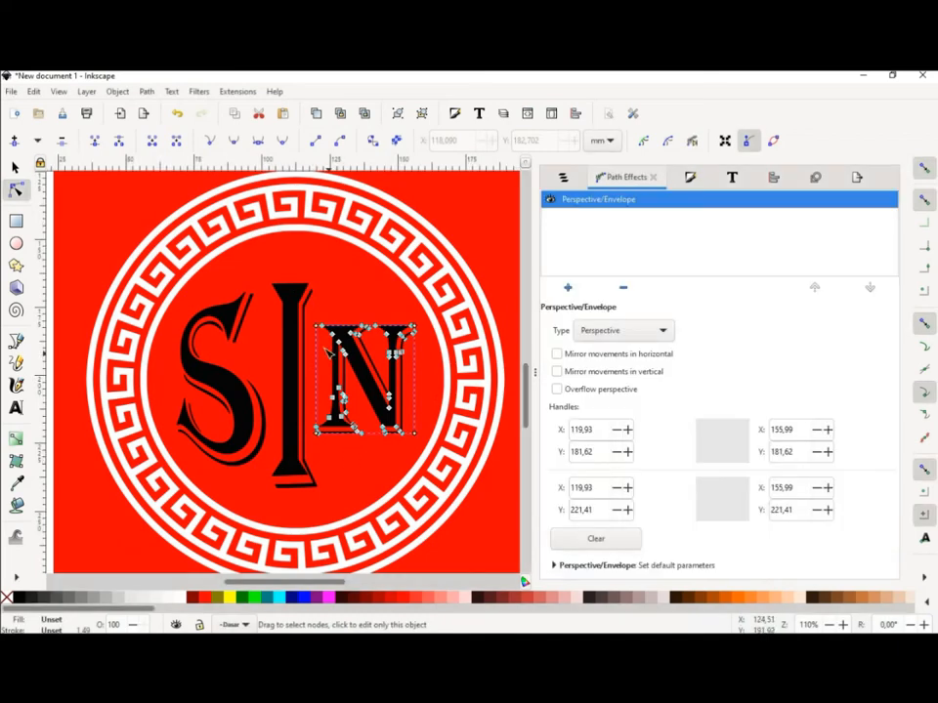
# Step: Flare the left side of the letter N by moving its left envelope handles to about (124.7, 167.5) and (125.4, 233.9) mm
pyautogui.moveTo(318, 328); pyautogui.dragTo(318, 289)
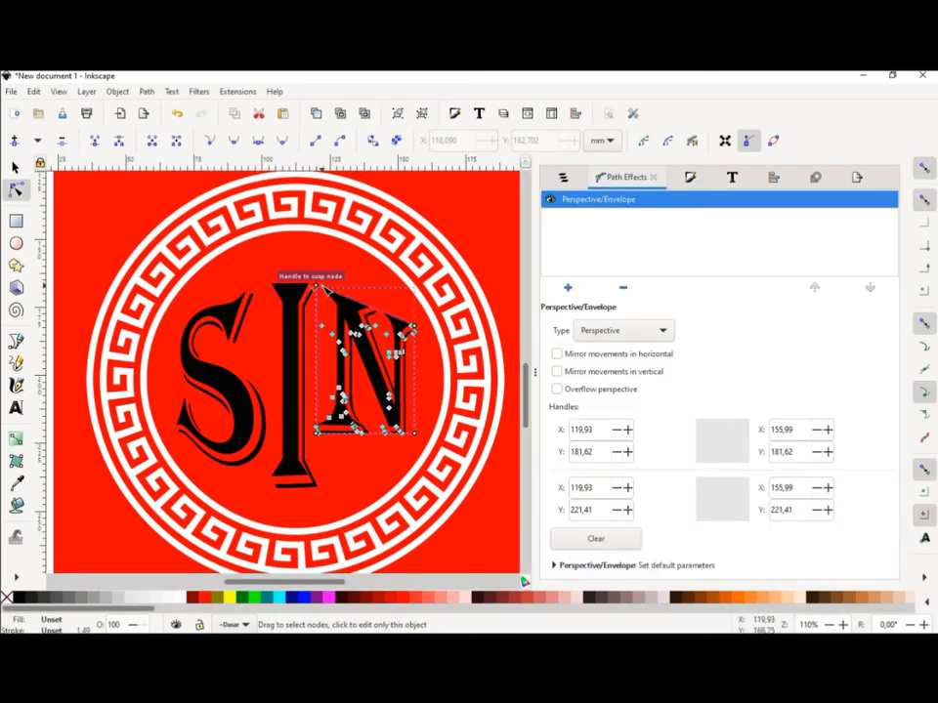
pyautogui.moveTo(323, 286); pyautogui.dragTo(330, 289)
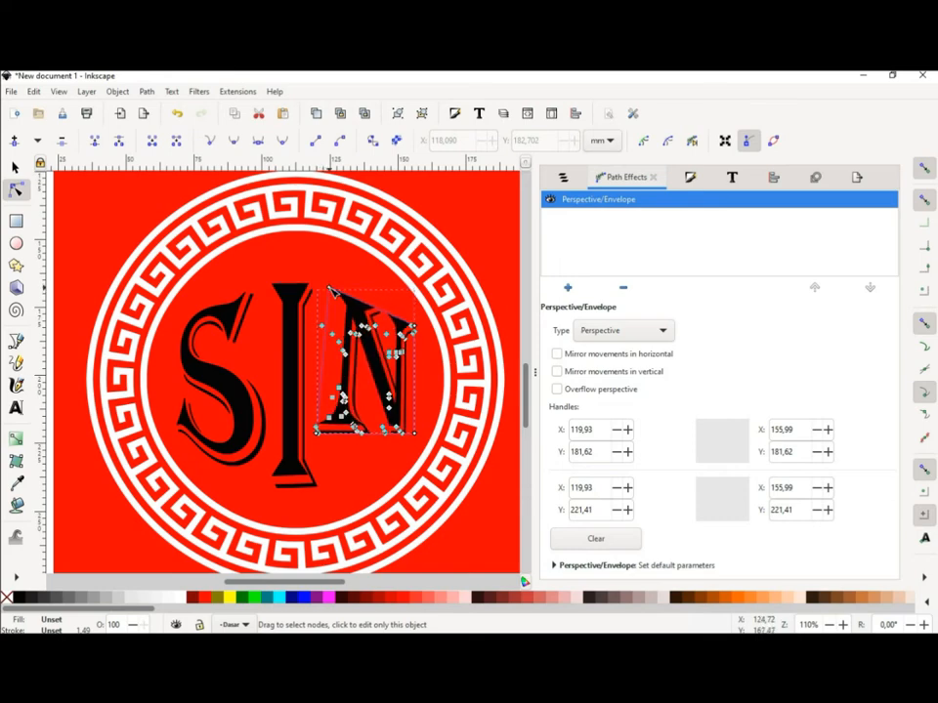
pyautogui.moveTo(319, 439); pyautogui.dragTo(334, 461)
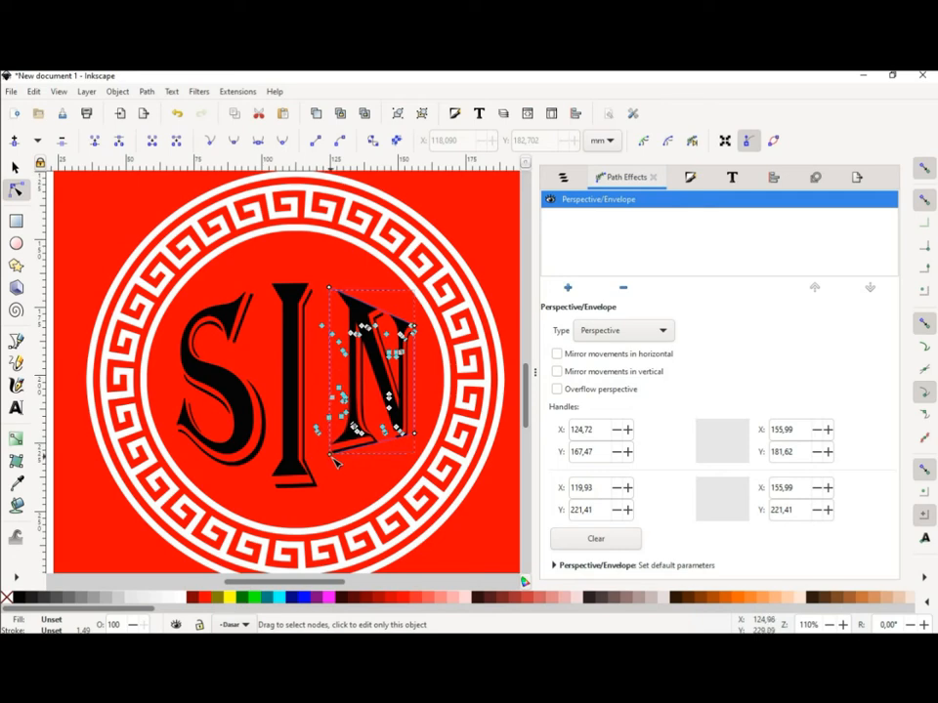
pyautogui.moveTo(334, 466); pyautogui.dragTo(333, 472)
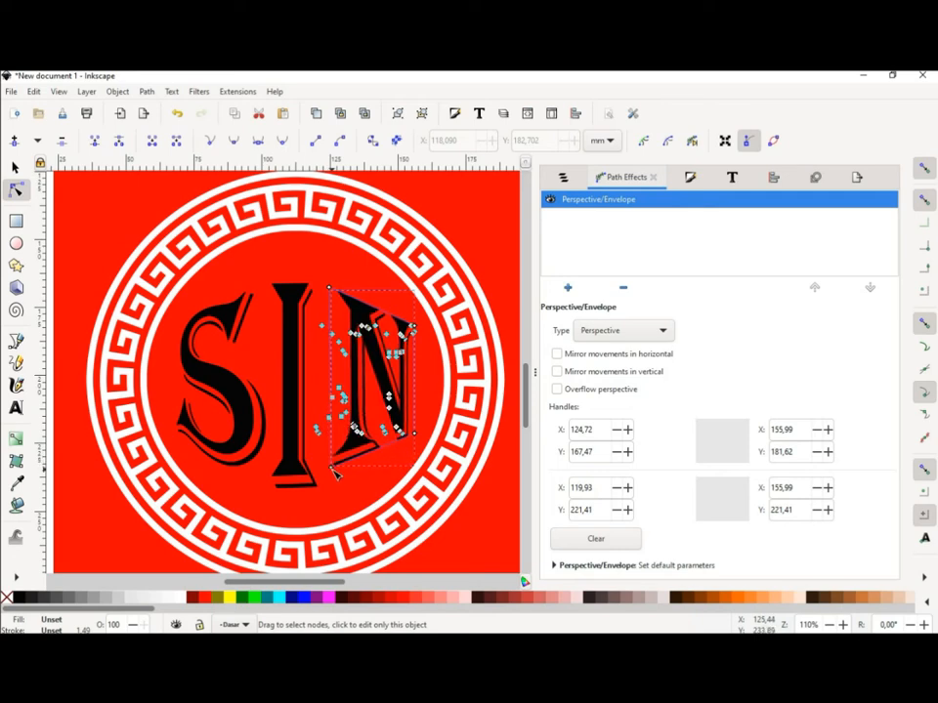
pyautogui.click(342, 516)
# Step: Unite the letters S, I and N into a single path and fill it white
pyautogui.click(290, 377)
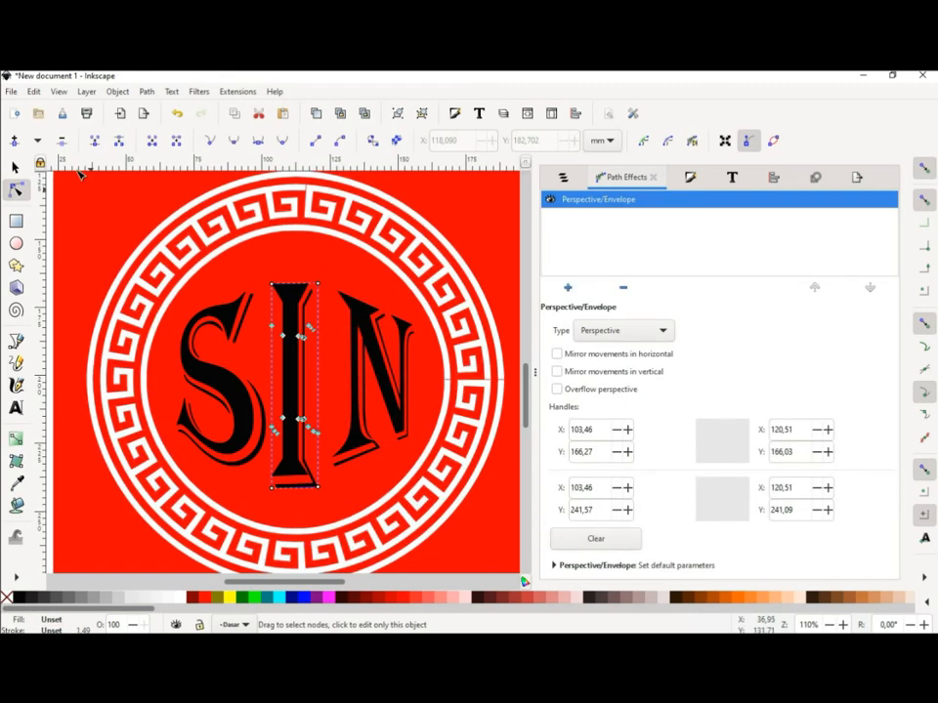
pyautogui.click(15, 167)
pyautogui.keyDown('shift'); pyautogui.click(236, 319); pyautogui.keyUp('shift')
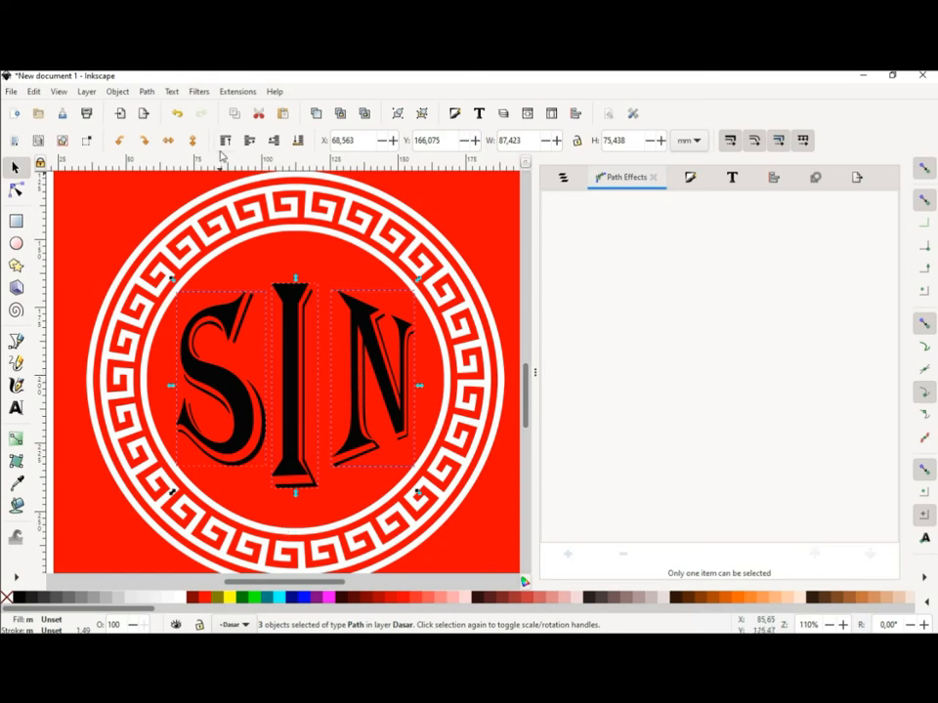
pyautogui.click(144, 92)
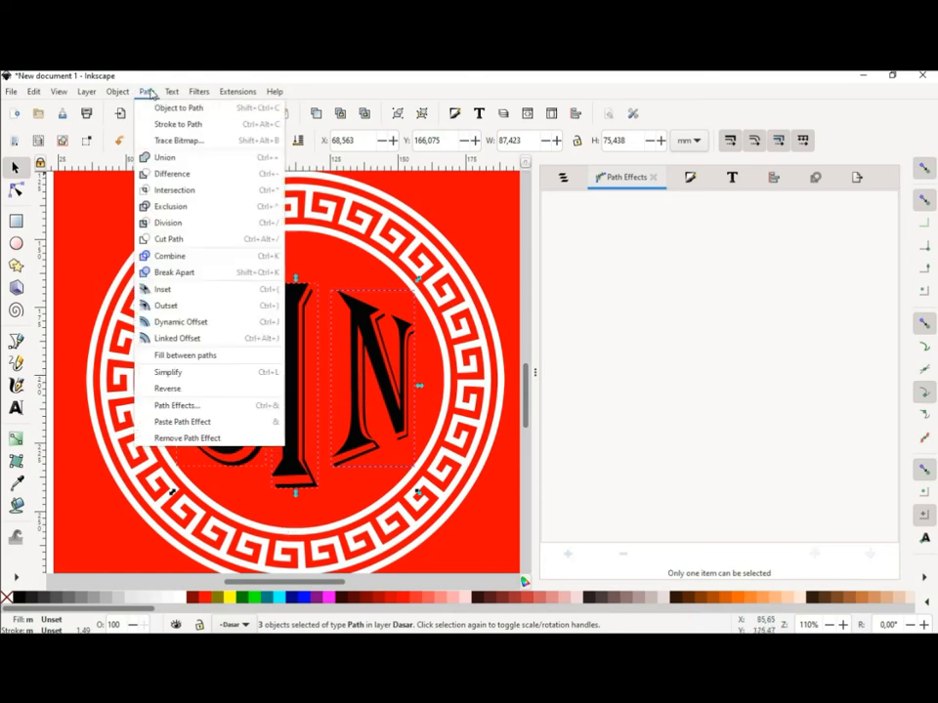
pyautogui.click(179, 159)
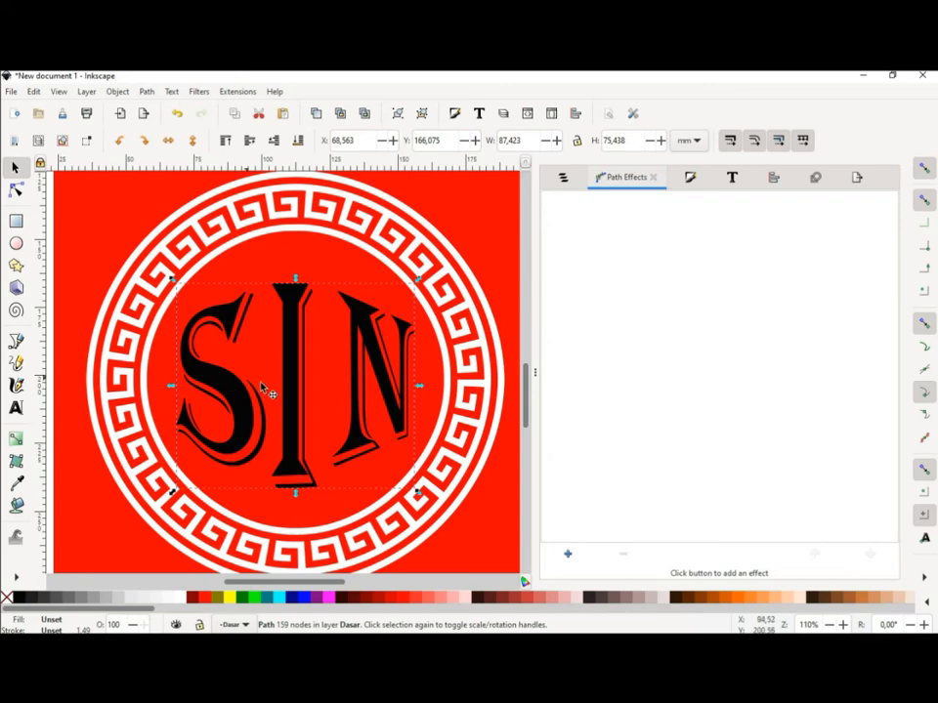
pyautogui.click(179, 597)
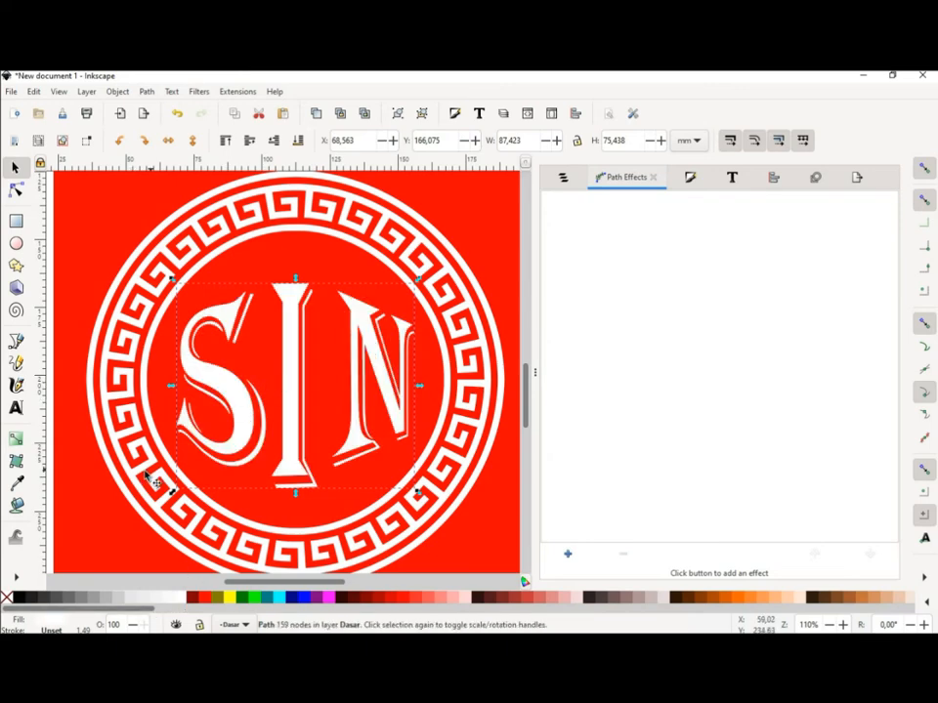
# Step: Convert the white SIN lettering in the circle's center to a plain path with Object to Path
pyautogui.scroll(-2, 200, 420)
pyautogui.keyDown('shift'); pyautogui.click(150, 364); pyautogui.keyUp('shift')
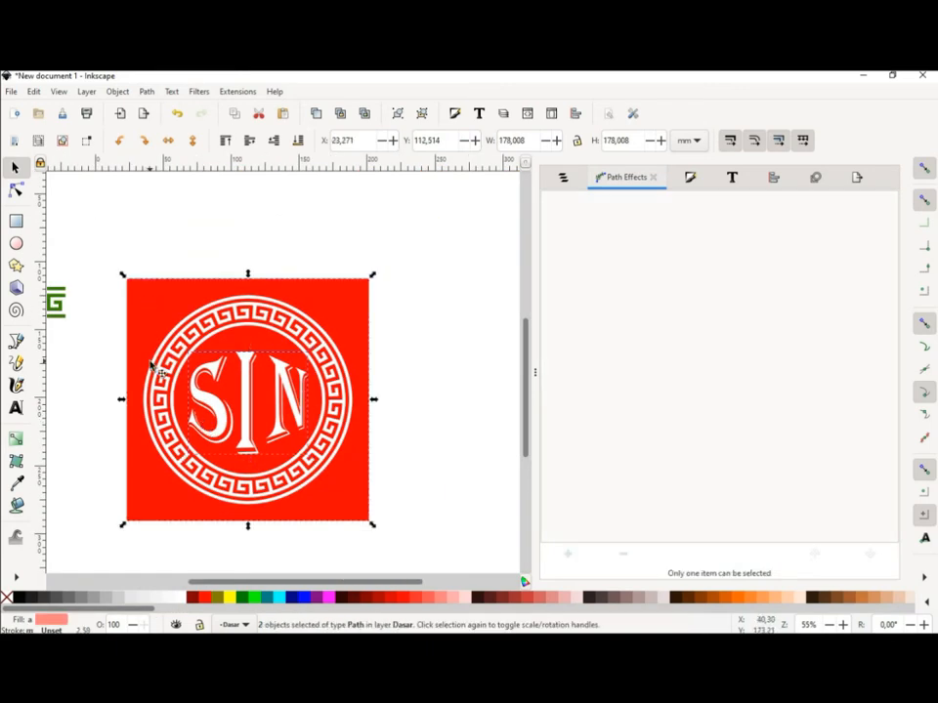
pyautogui.click(243, 385)
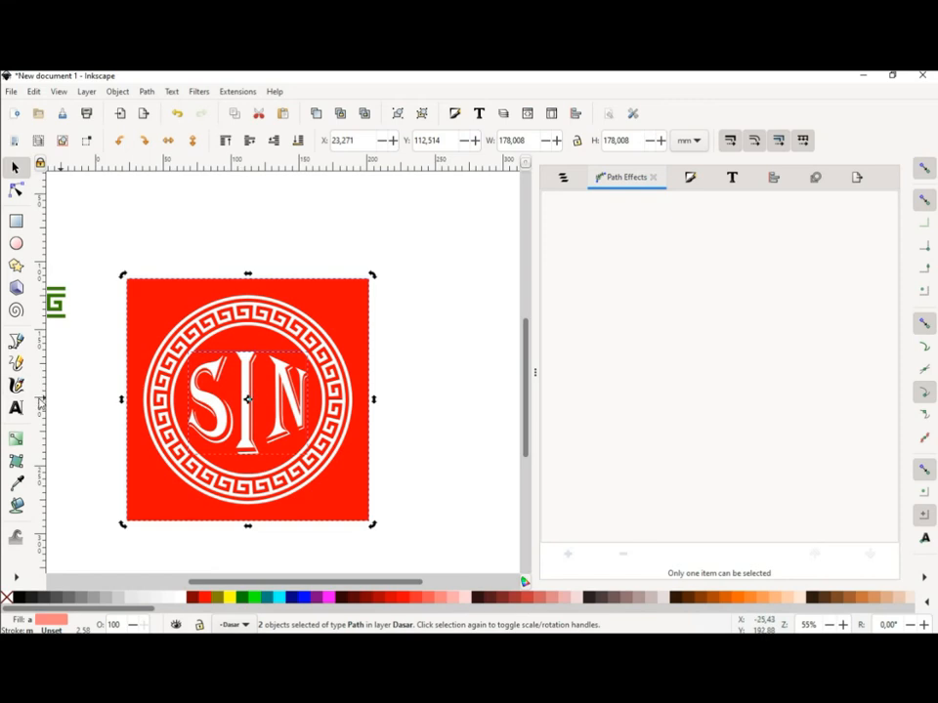
pyautogui.click(118, 386)
pyautogui.click(247, 385)
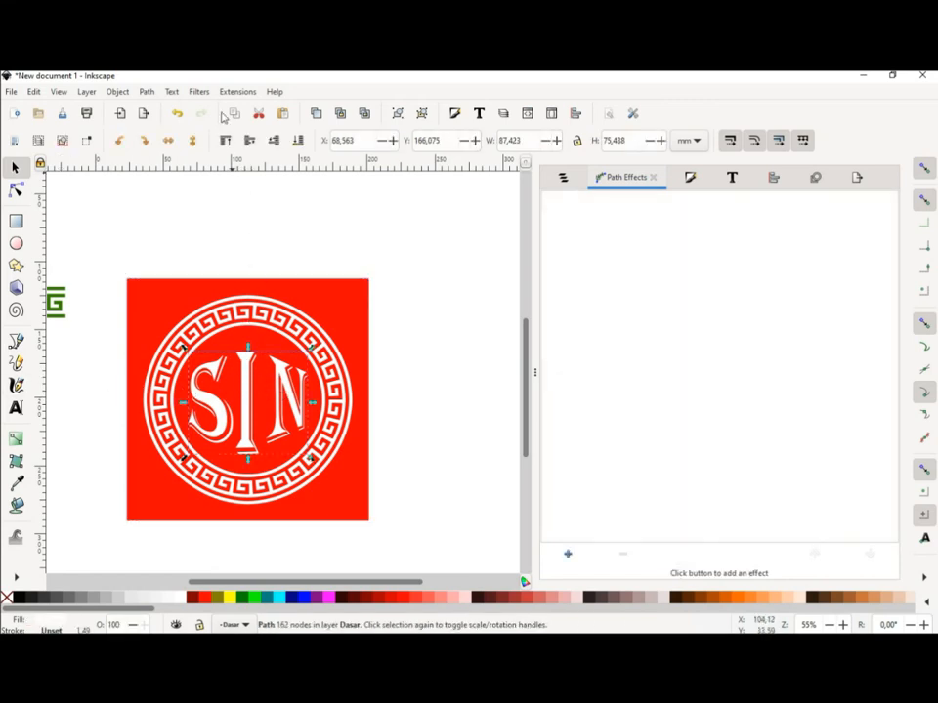
pyautogui.click(146, 91)
pyautogui.click(167, 104)
pyautogui.press('Escape')
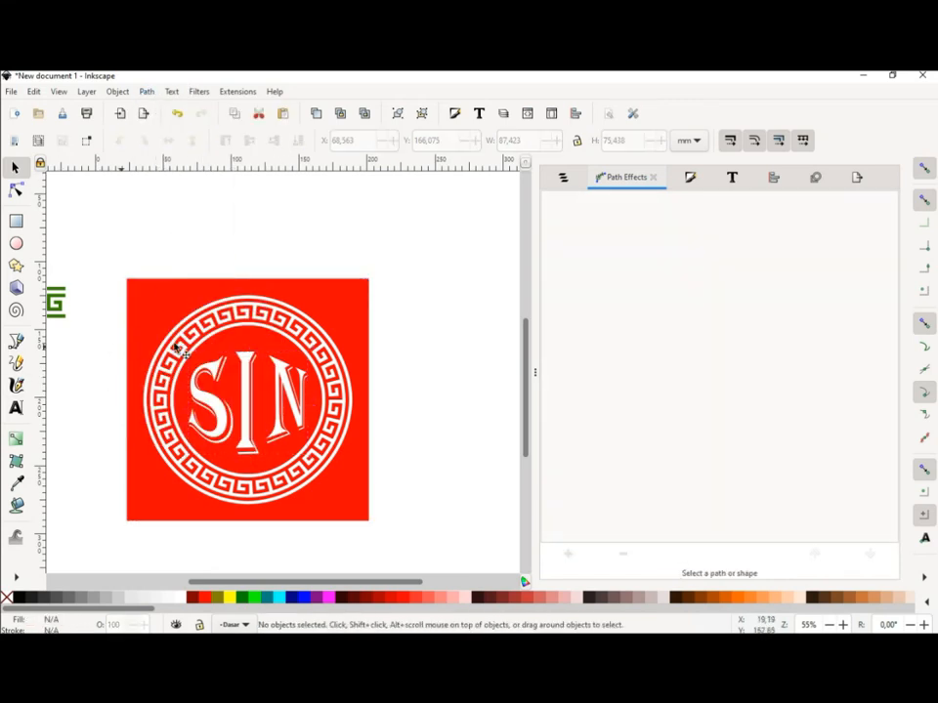
# Step: Cut the SIN lettering out of the red square with a Difference operation
pyautogui.click(174, 329)
pyautogui.keyDown('shift'); pyautogui.click(167, 309); pyautogui.keyUp('shift')
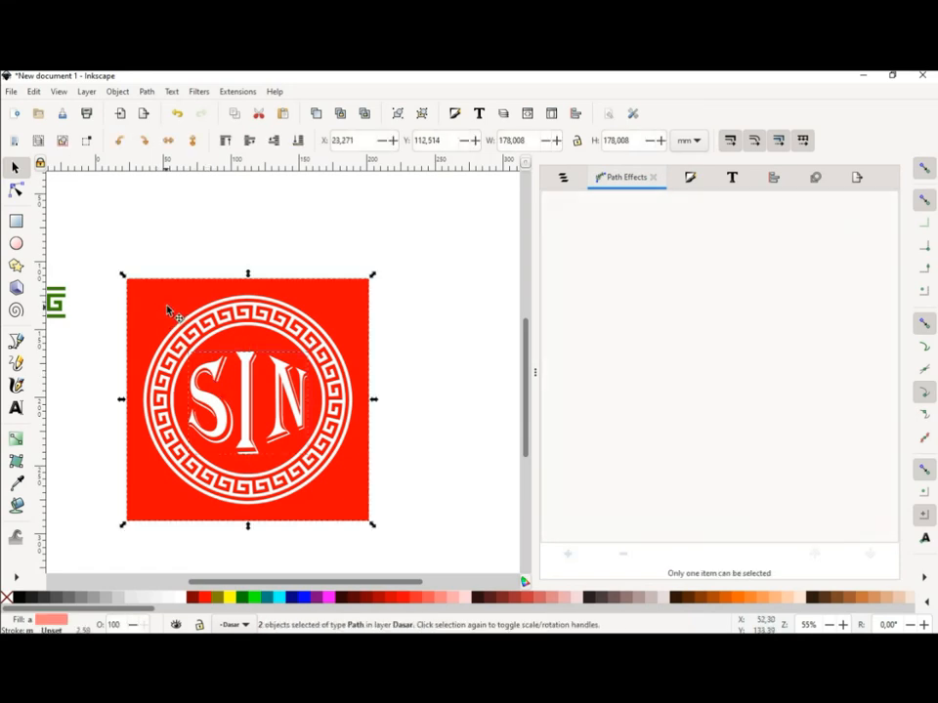
pyautogui.click(147, 91)
pyautogui.click(145, 174)
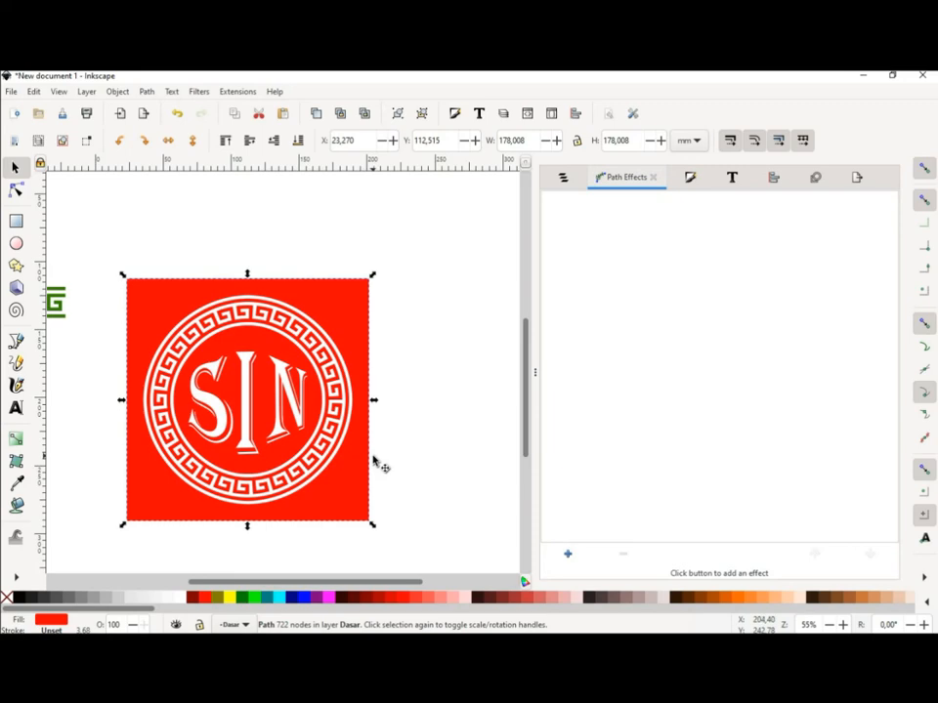
# Step: Move the finished red square horizontally to about X 35.8 mm
pyautogui.scroll(1, 234, 465)
pyautogui.moveTo(295, 443); pyautogui.dragTo(341, 434)
pyautogui.scroll(-1, 358, 431)
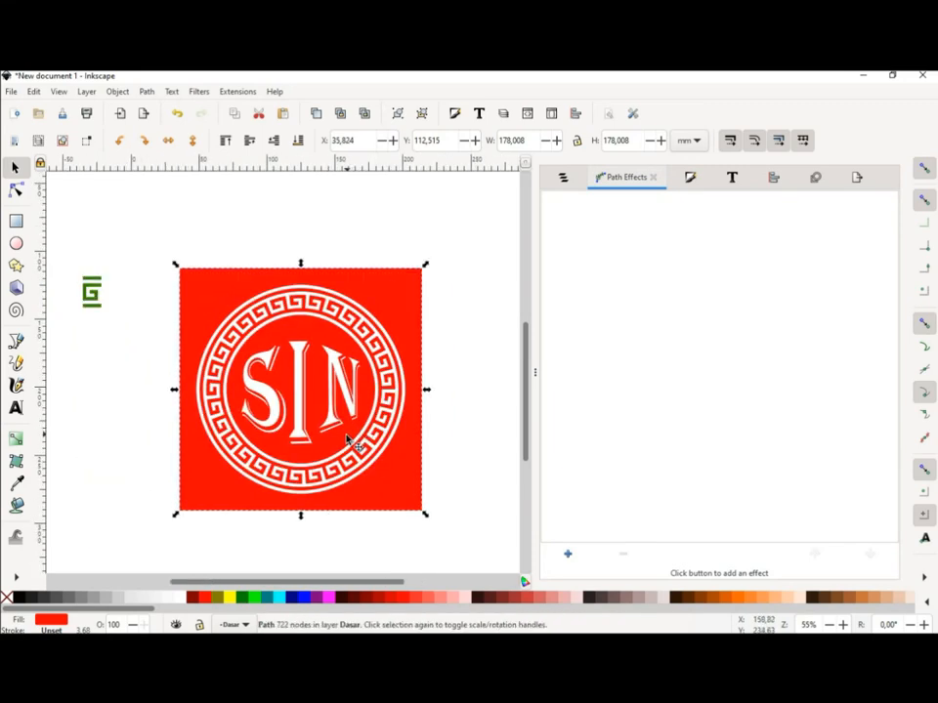
pyautogui.scroll(1, 346, 442)
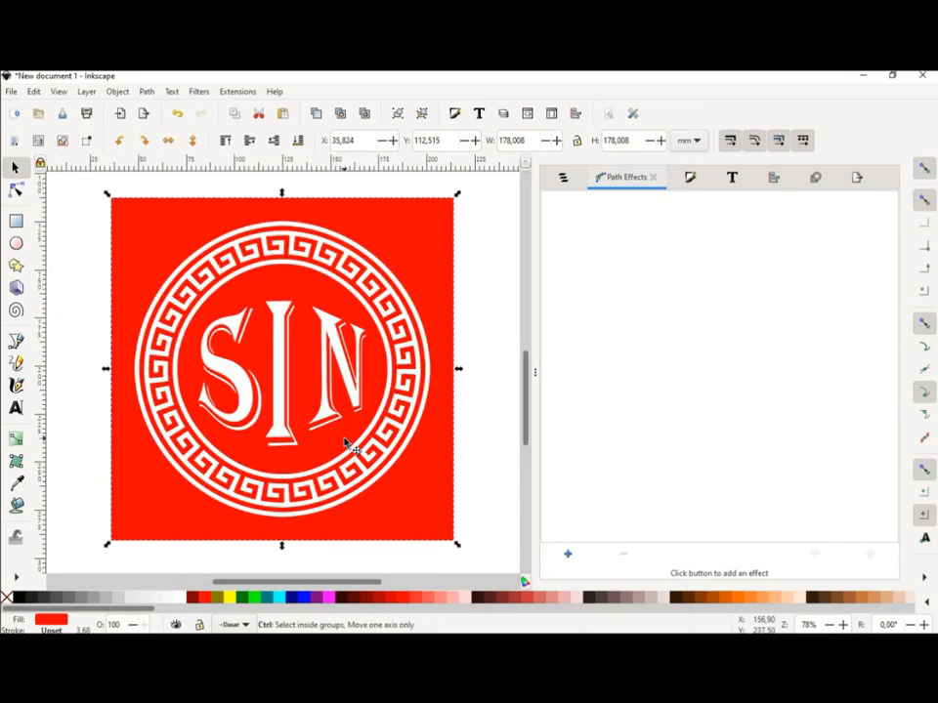
# Step: Start a PNG export of the selected artwork and choose the vidd folder on drive D: as its destination
pyautogui.click(857, 182)
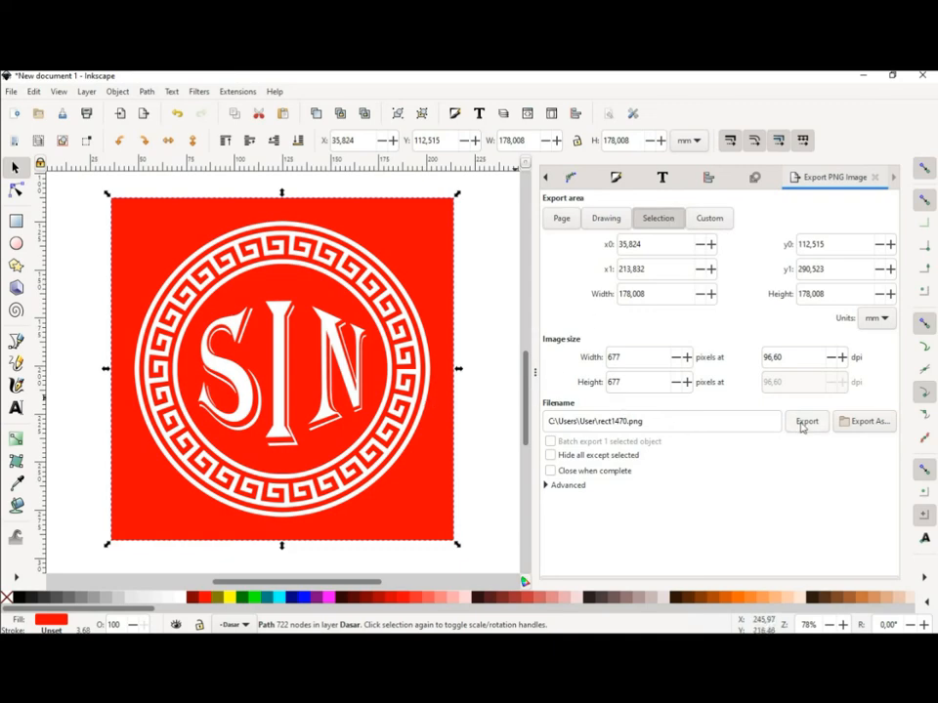
pyautogui.click(861, 423)
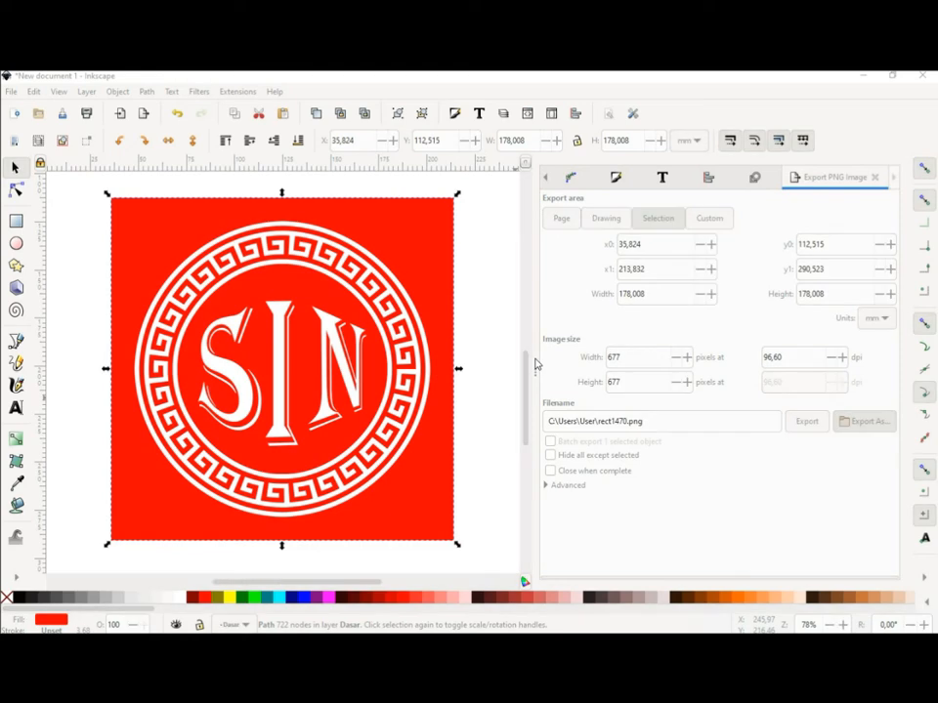
pyautogui.click(106, 259)
pyautogui.doubleClick(187, 286)
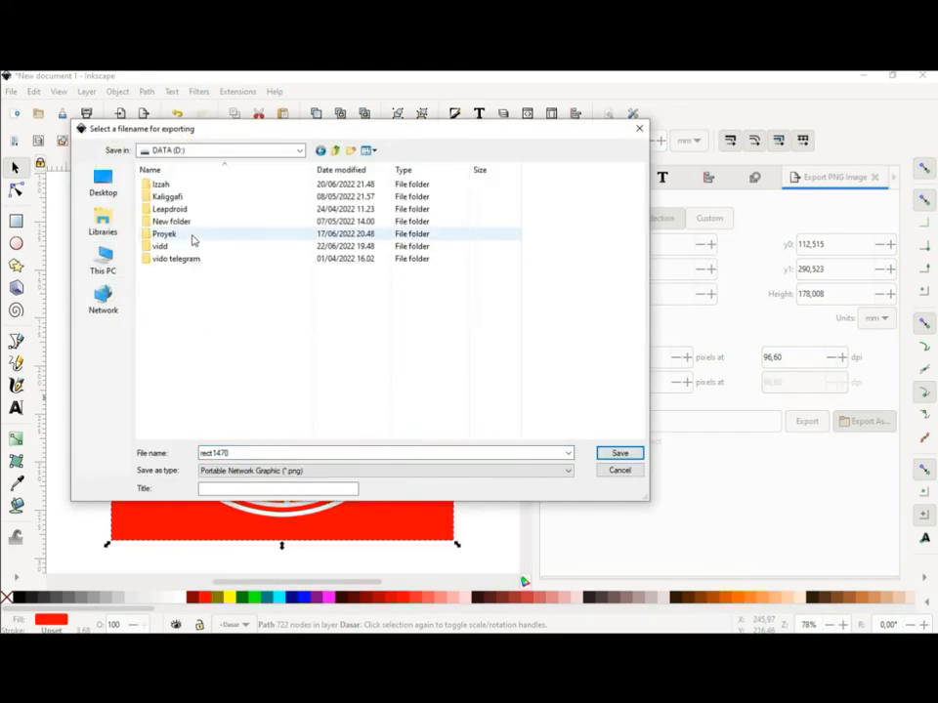
pyautogui.doubleClick(195, 248)
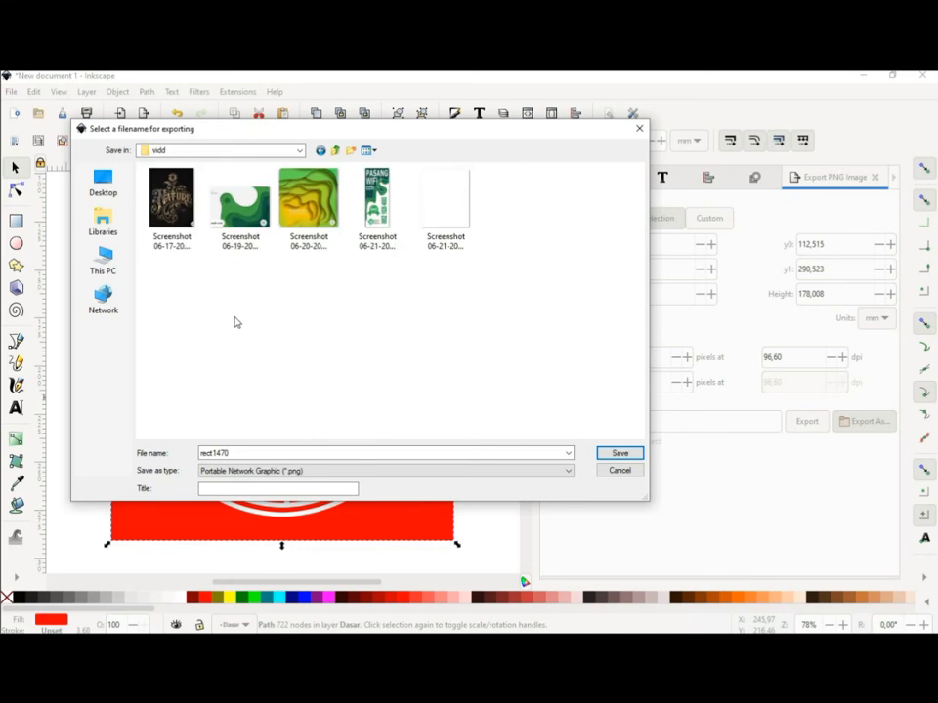
# Step: Name the PNG file SIN and export the artwork, replacing the existing file
pyautogui.doubleClick(255, 451)
pyautogui.write('S')
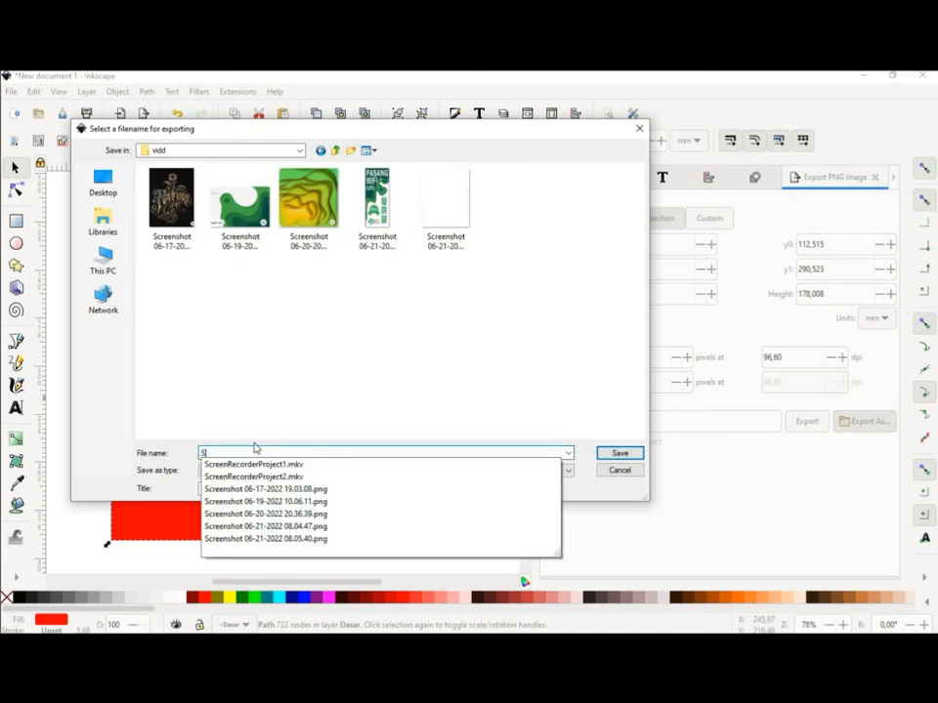
pyautogui.write('IN')
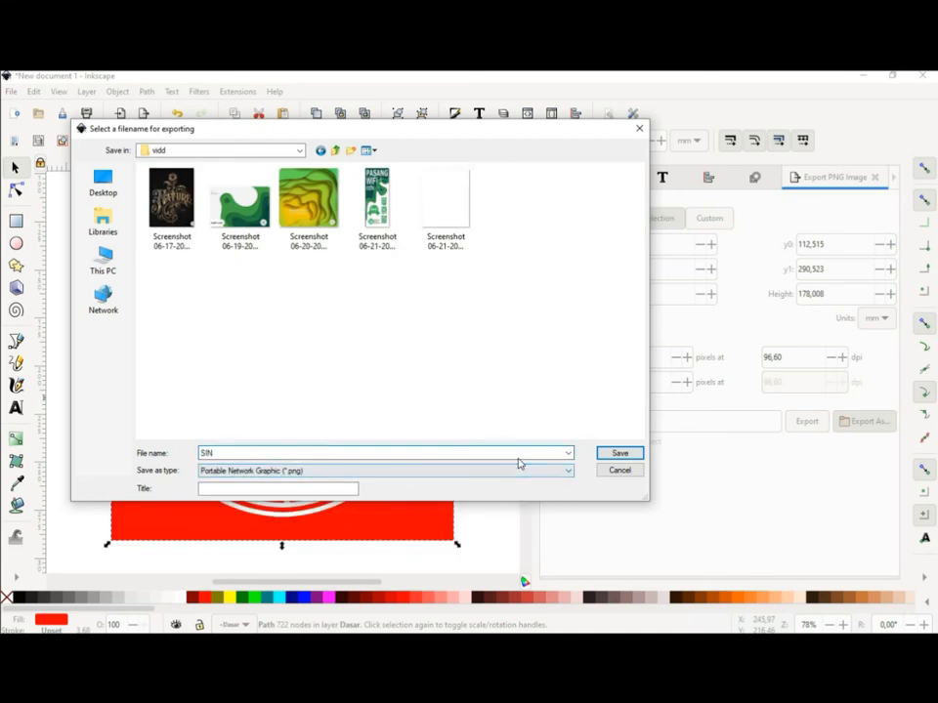
pyautogui.click(616, 453)
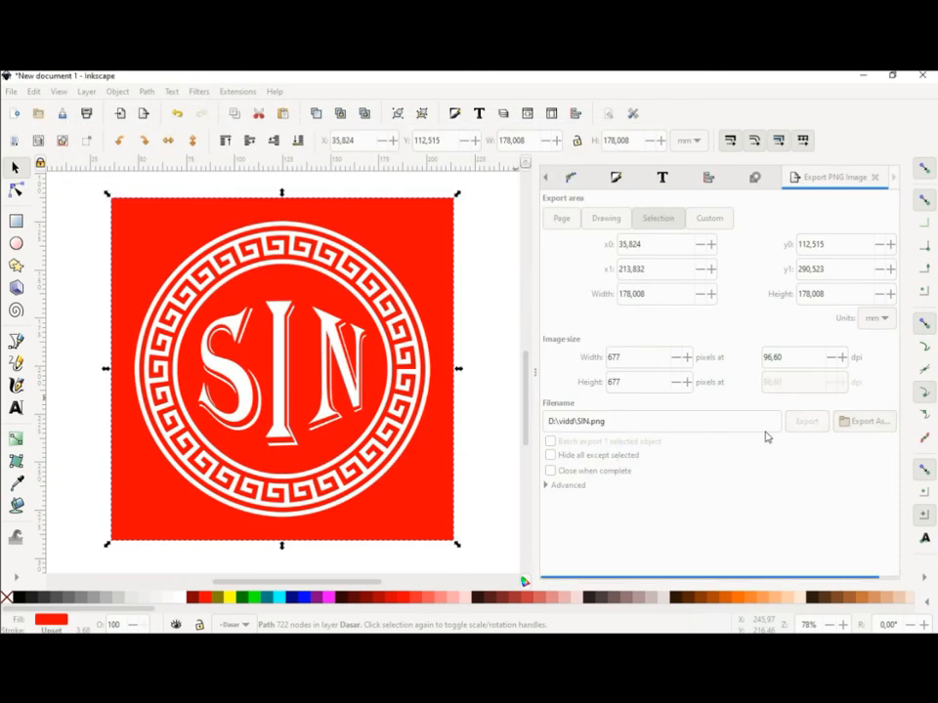
pyautogui.click(804, 428)
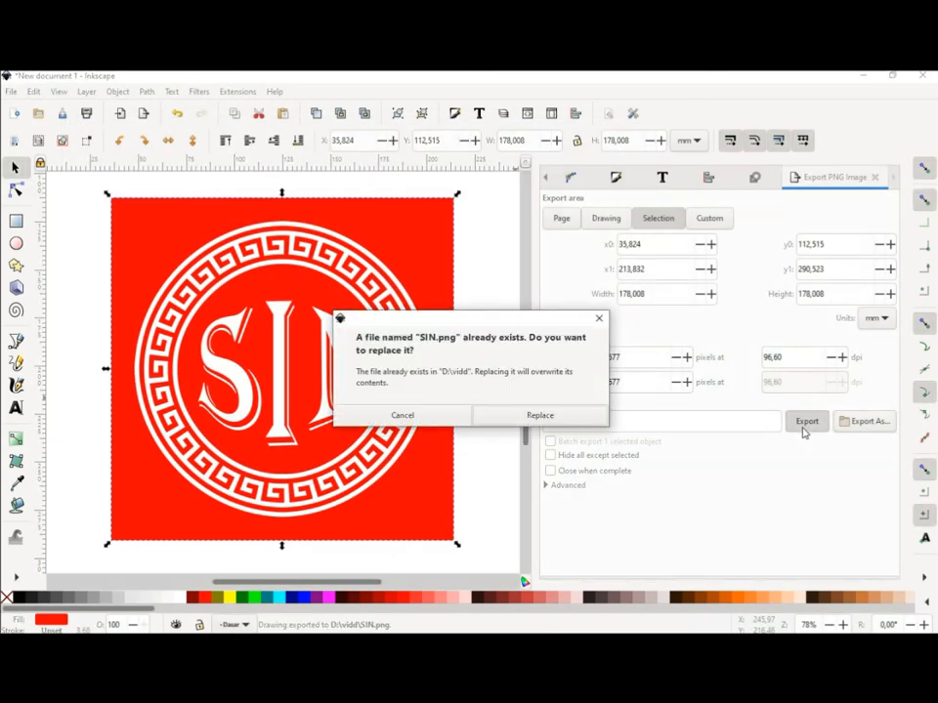
pyautogui.click(510, 416)
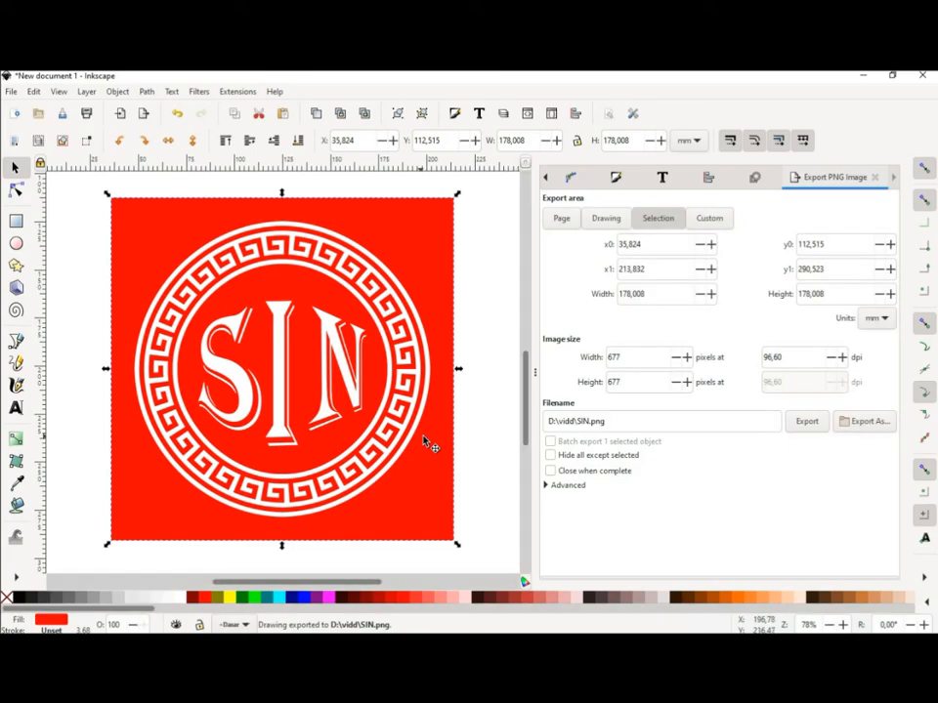
# Step: Switch to File Explorer and open the exported SIN image from the vidd folder on drive D:
pyautogui.click(78, 645)
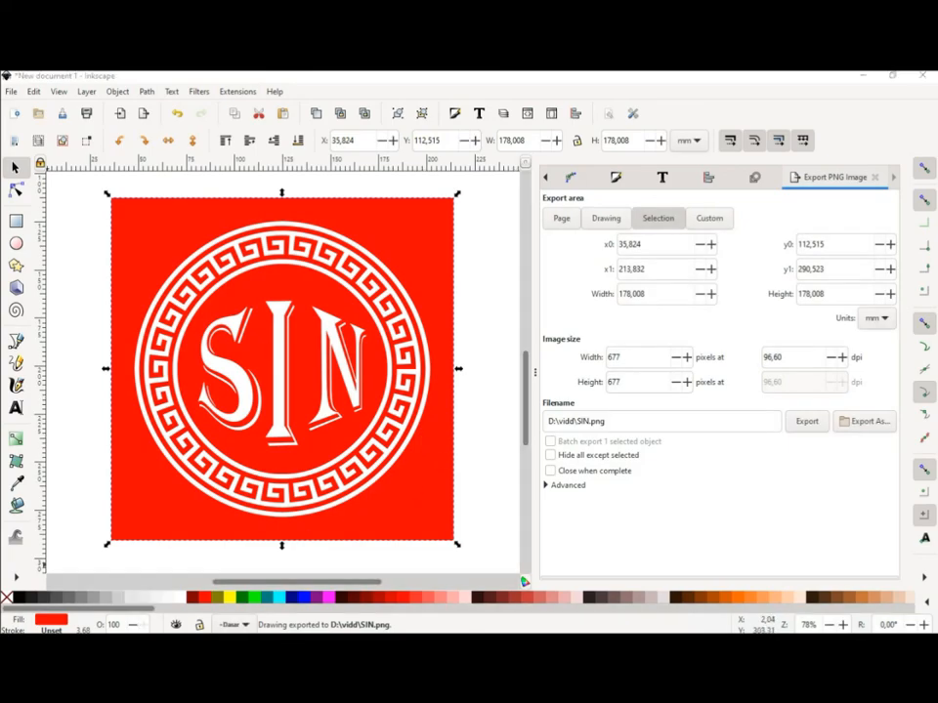
pyautogui.click(65, 435)
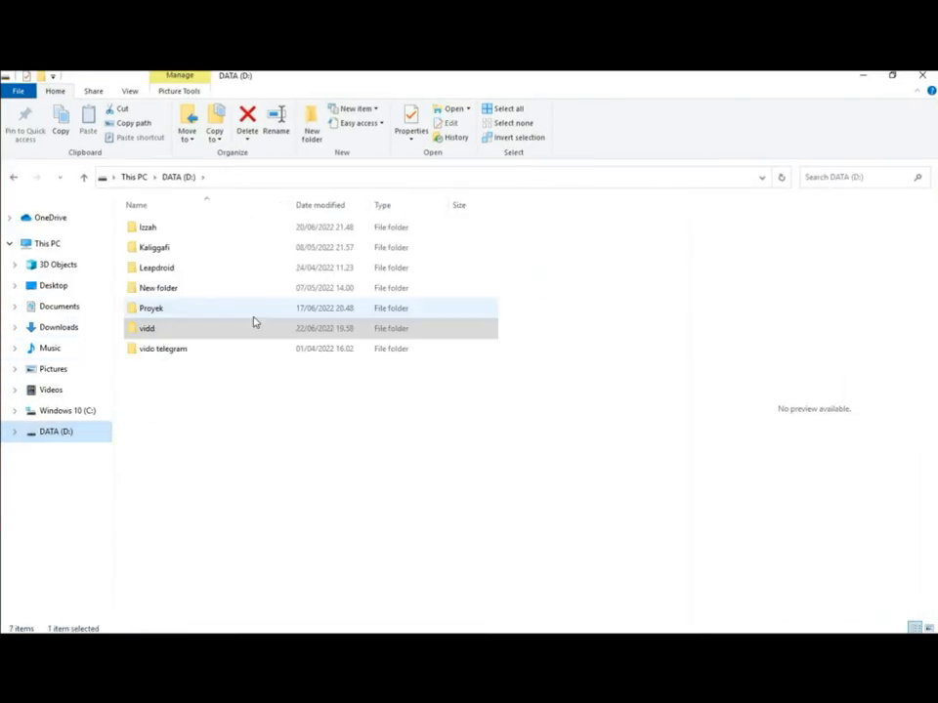
pyautogui.doubleClick(172, 330)
pyautogui.doubleClick(639, 259)
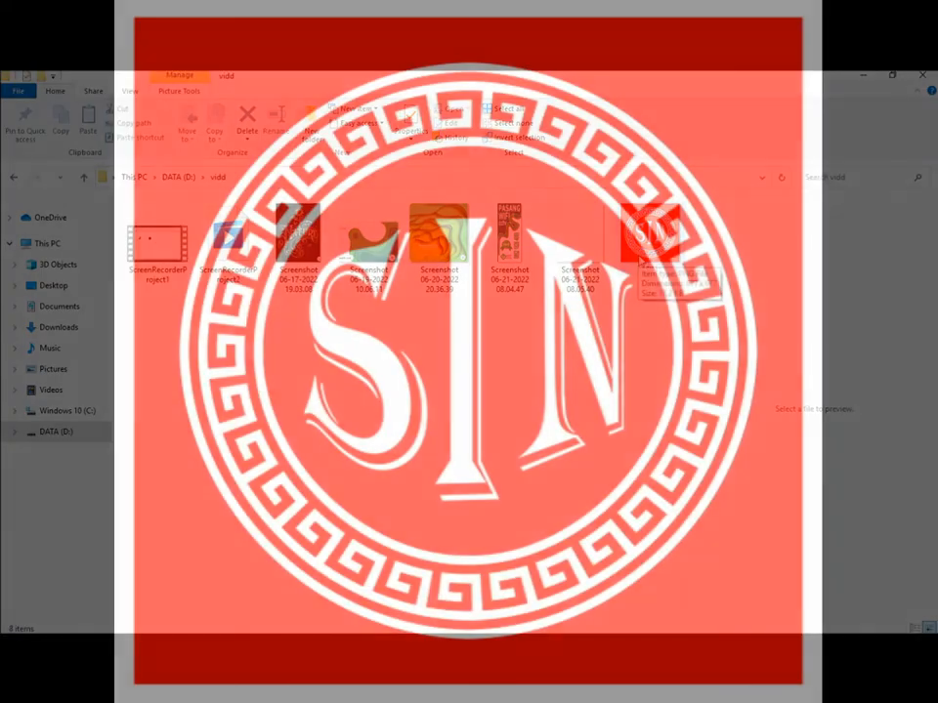